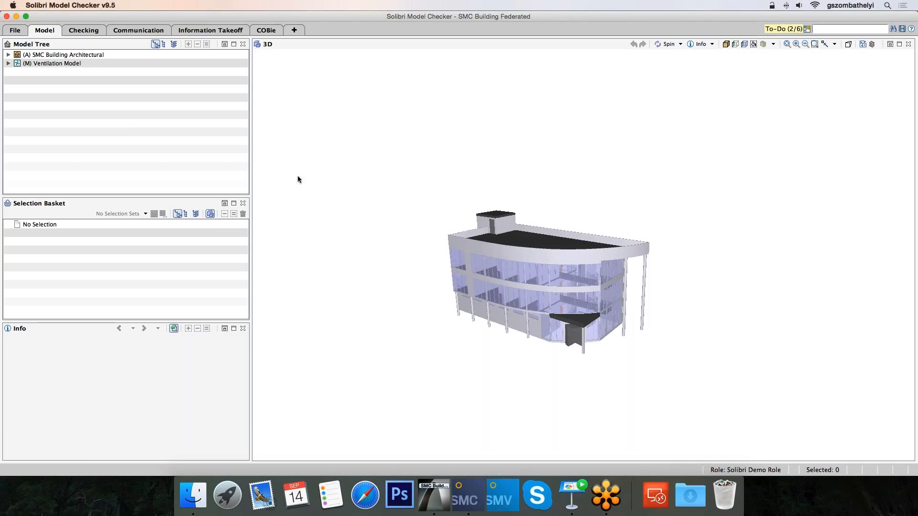
Set the selection basket to the Ventilation Model and show the surrounding architectural model as transparent in the 3D view.
click(109, 63)
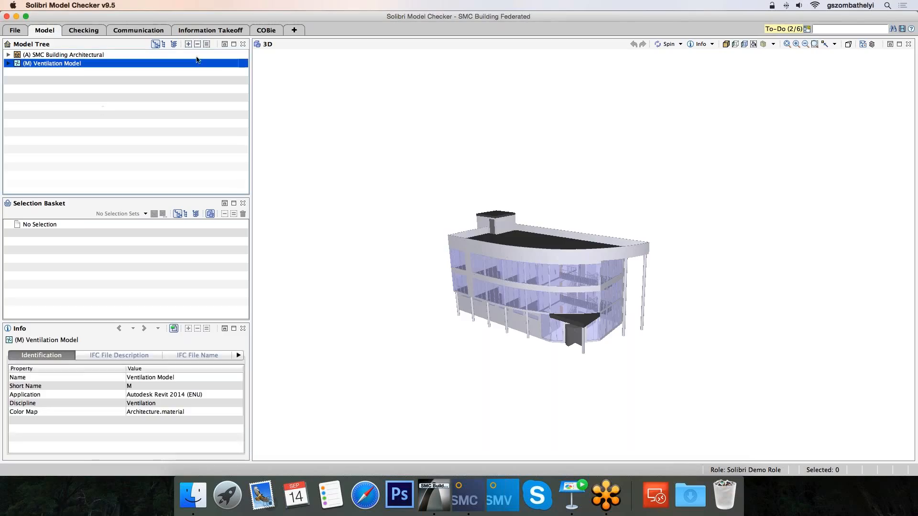
click(207, 44)
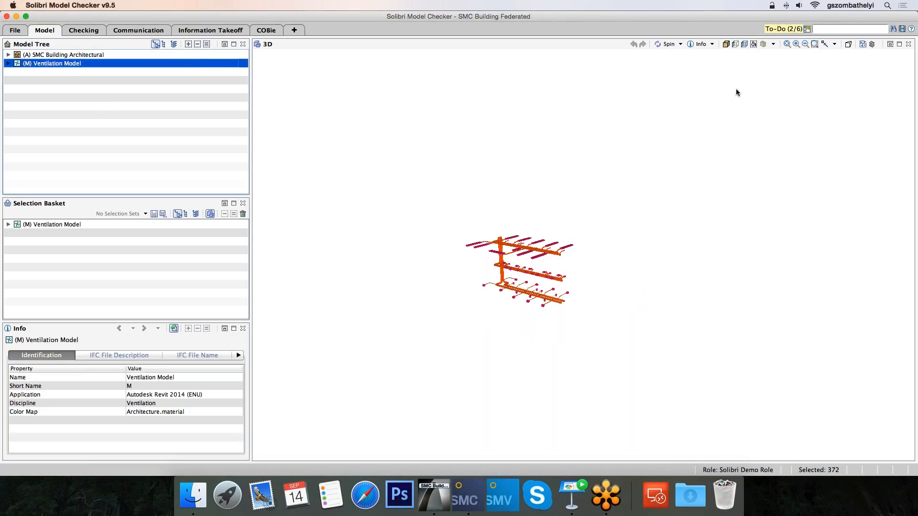
click(746, 45)
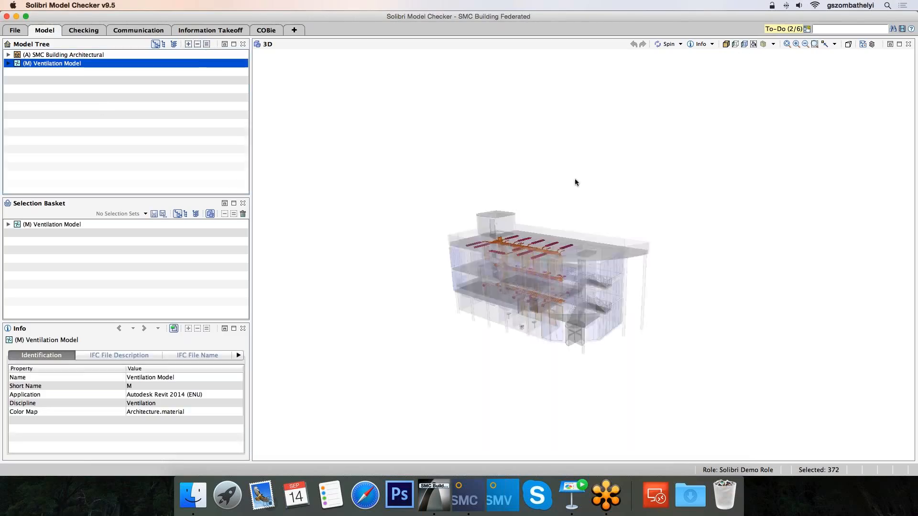
mouse_move(543, 193)
mouse_down()
mouse_move(569, 186)
mouse_move(551, 188)
mouse_move(514, 219)
mouse_move(583, 235)
mouse_up()
scroll(578, 248, up, 5)
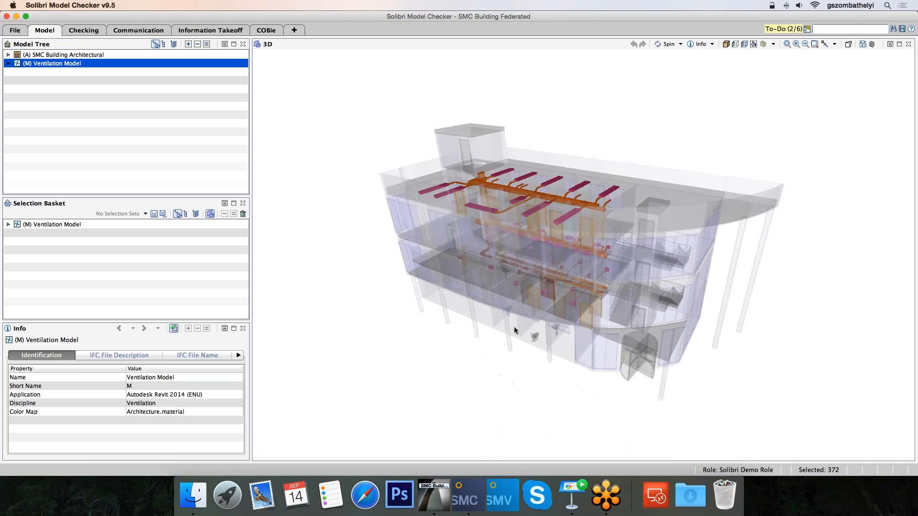
drag(573, 268, 596, 296)
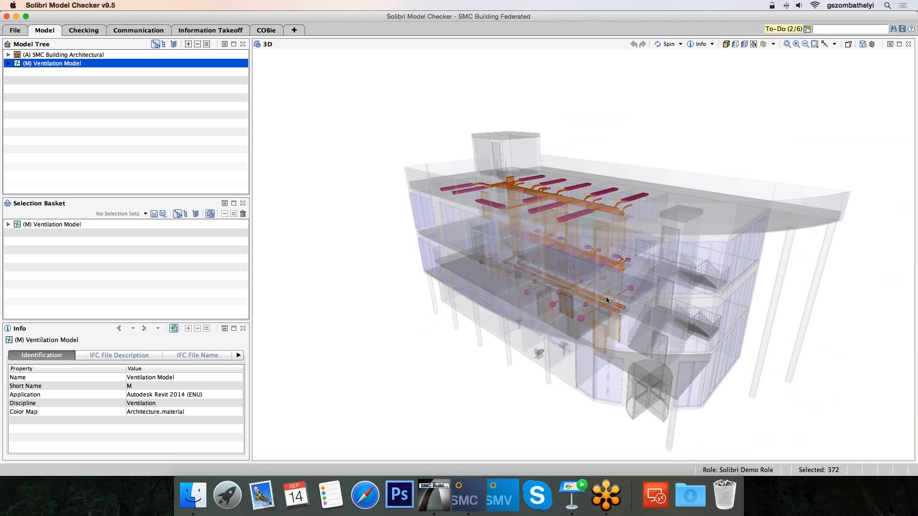
drag(606, 296, 472, 285)
key(p)
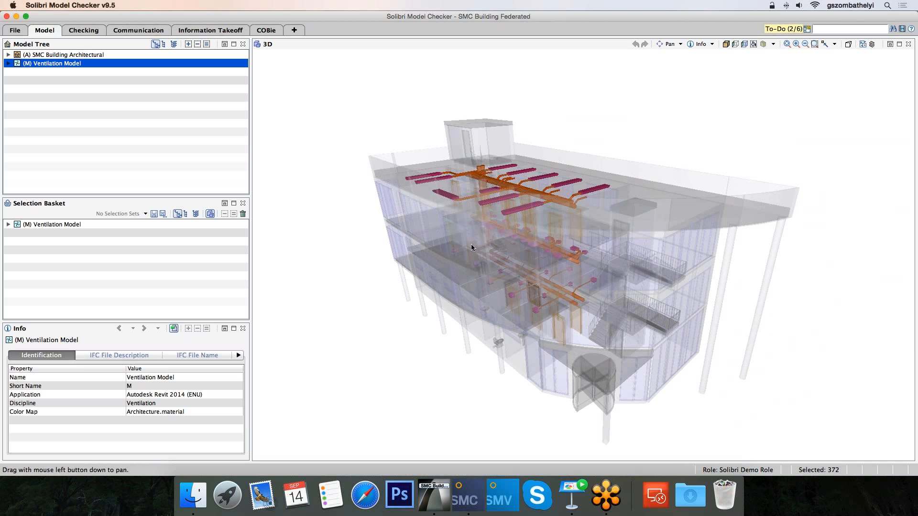
middle_drag(479, 299, 512, 289)
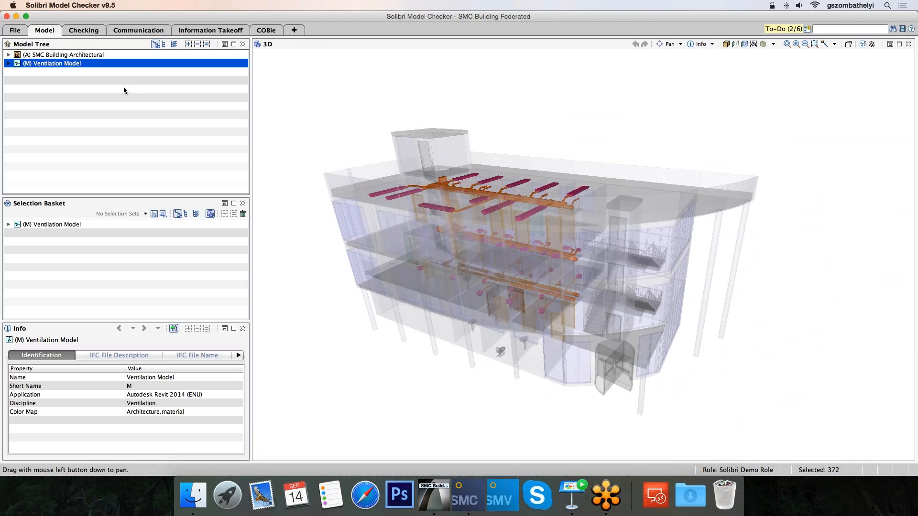
Open the checking view and expand the MEP versus Architectural and Design Checks rulesets to review their rules.
click(83, 31)
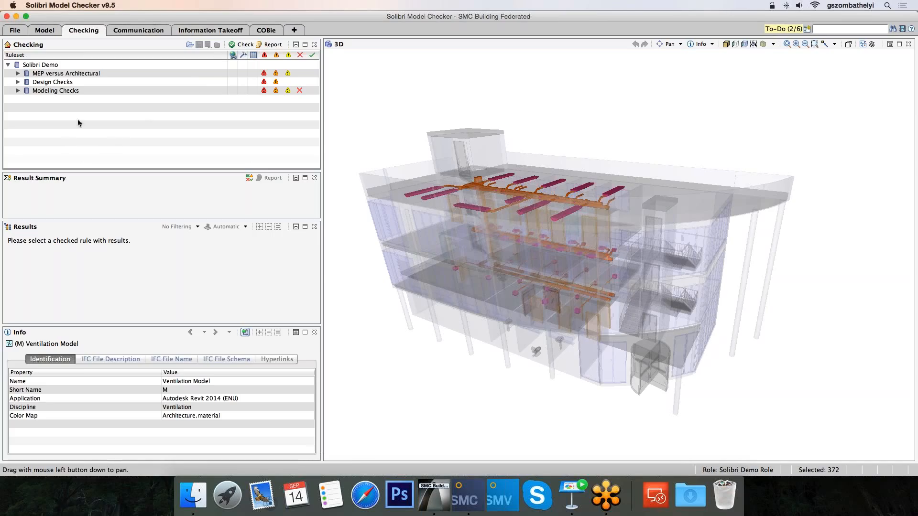
click(237, 46)
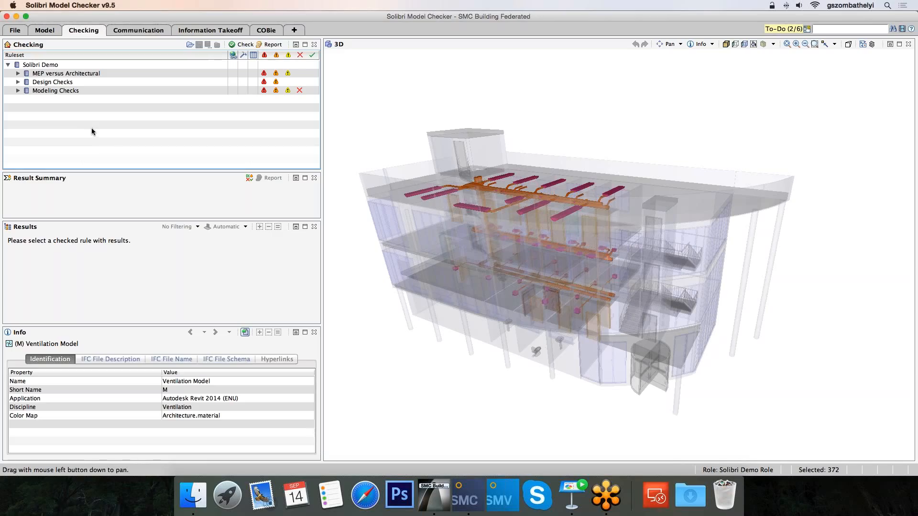
click(18, 73)
click(18, 116)
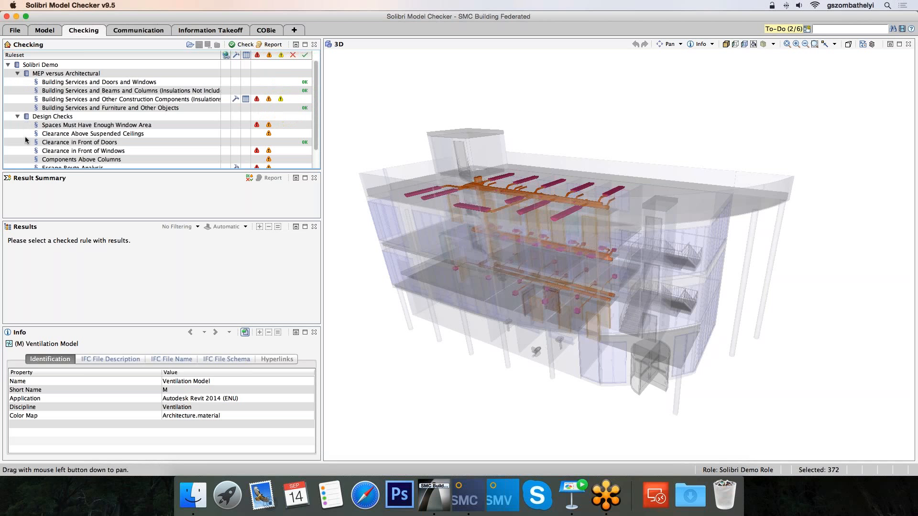
scroll(25, 135, down, 1)
scroll(25, 133, down, 2)
scroll(185, 142, up, 3)
Show the Intersections of Suspended Ceiling result of the Building Services and Other Construction Components rule in a close 3D viewpoint.
click(75, 102)
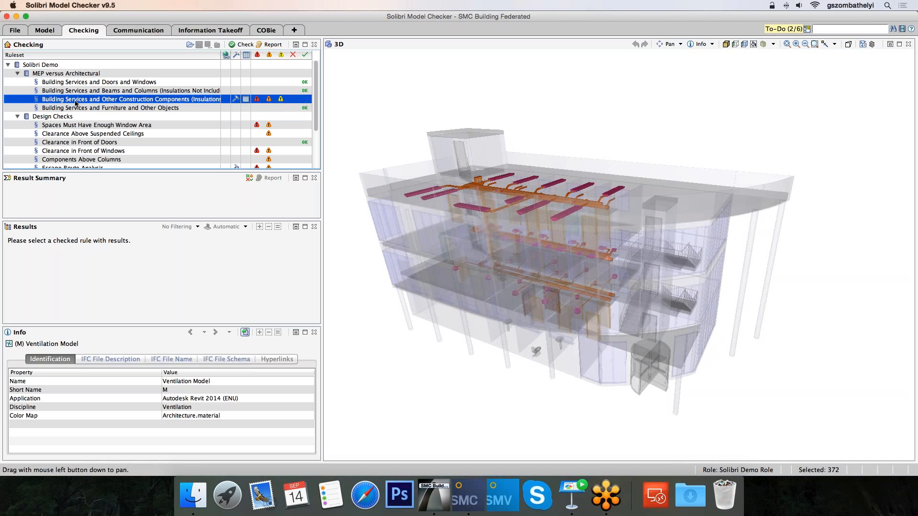
click(89, 246)
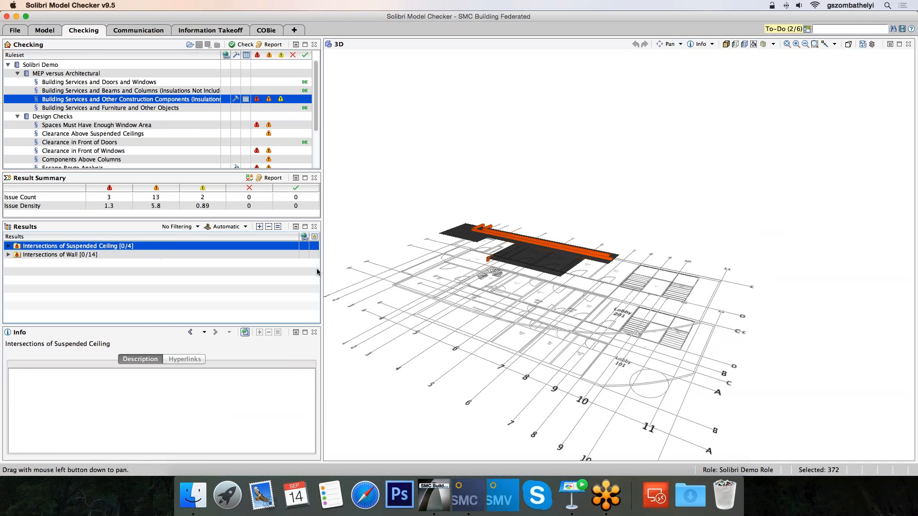
middle_drag(598, 301, 471, 289)
scroll(577, 287, up, 5)
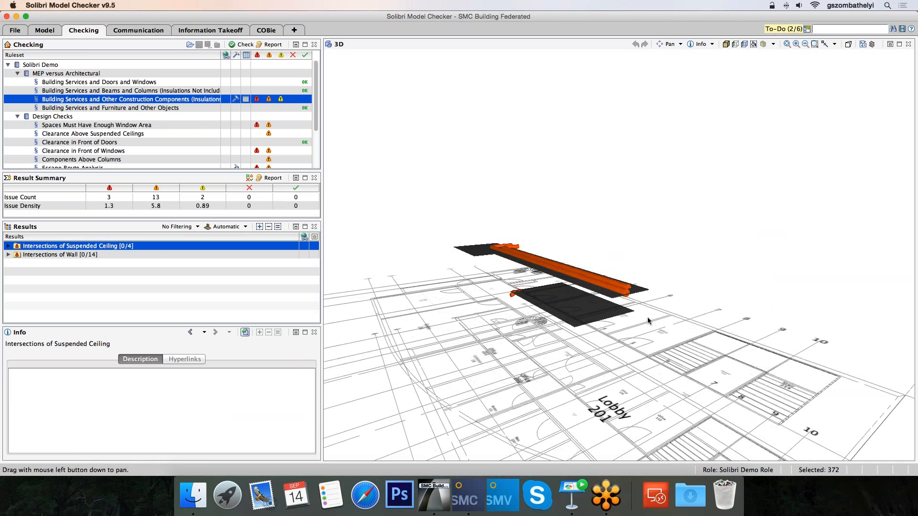
scroll(594, 286, up, 5)
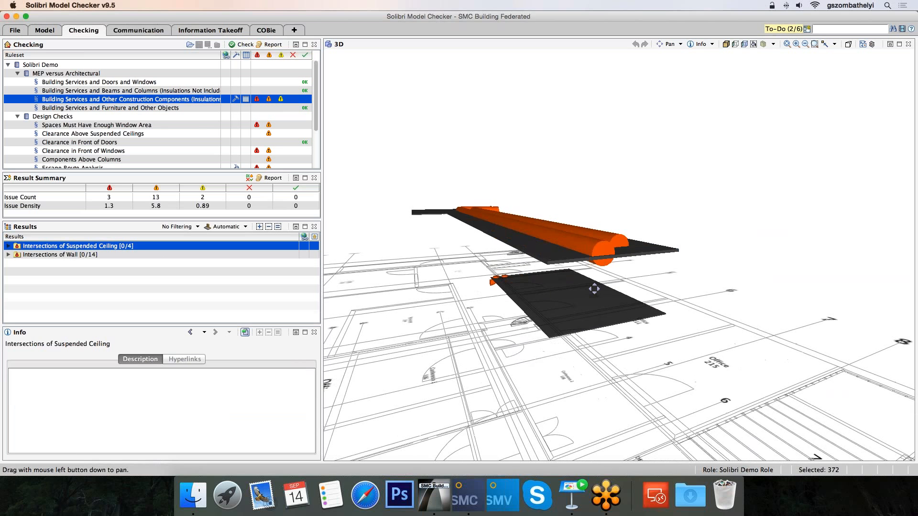
scroll(586, 295, down, 2)
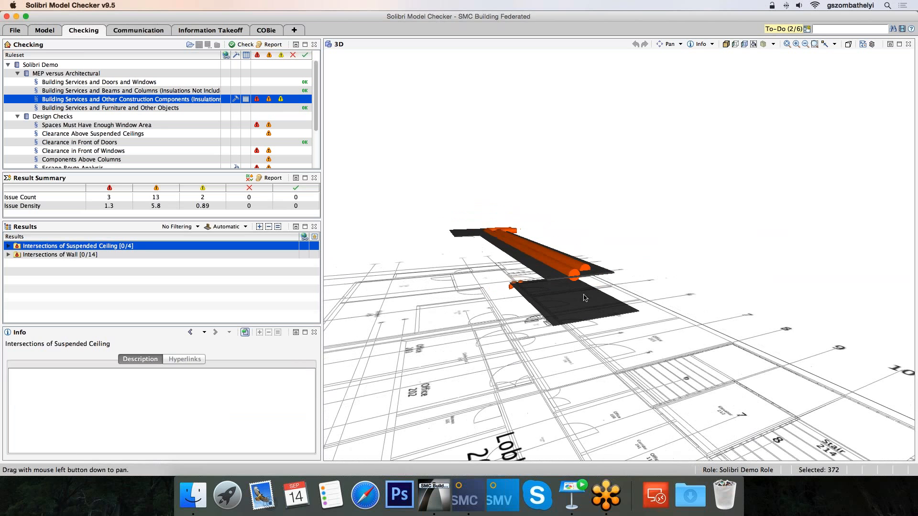
scroll(574, 291, up, 3)
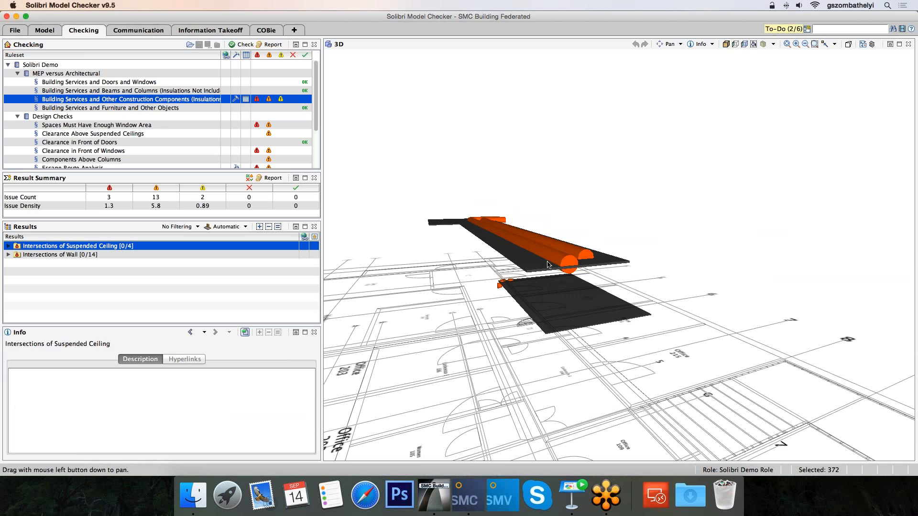
drag(520, 280, 537, 271)
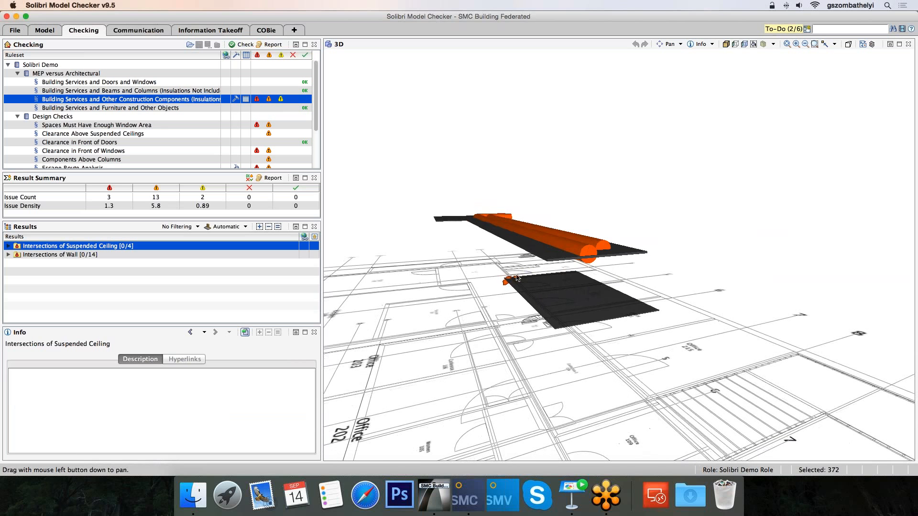
Add a slide for Intersections of Suspended Ceiling with the description "Building Services and Other Construction Components (Insulations Not Included)".
right_click(105, 247)
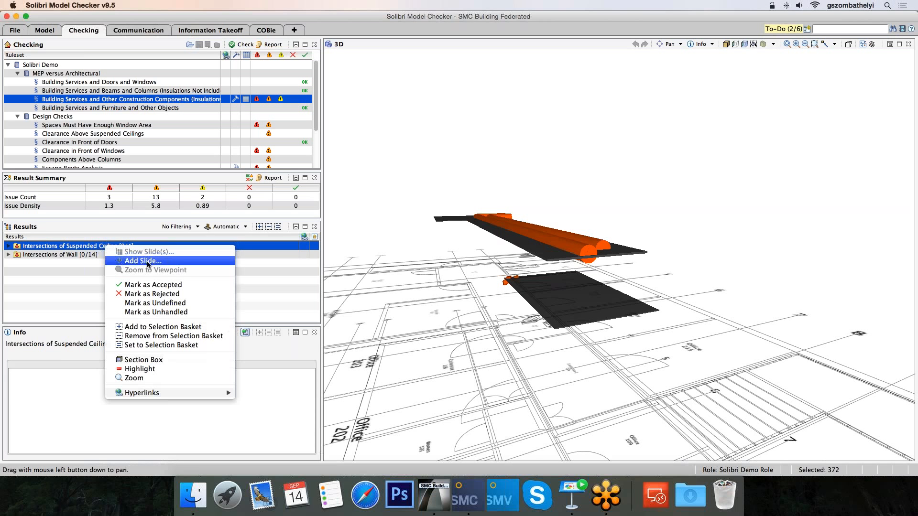
click(148, 261)
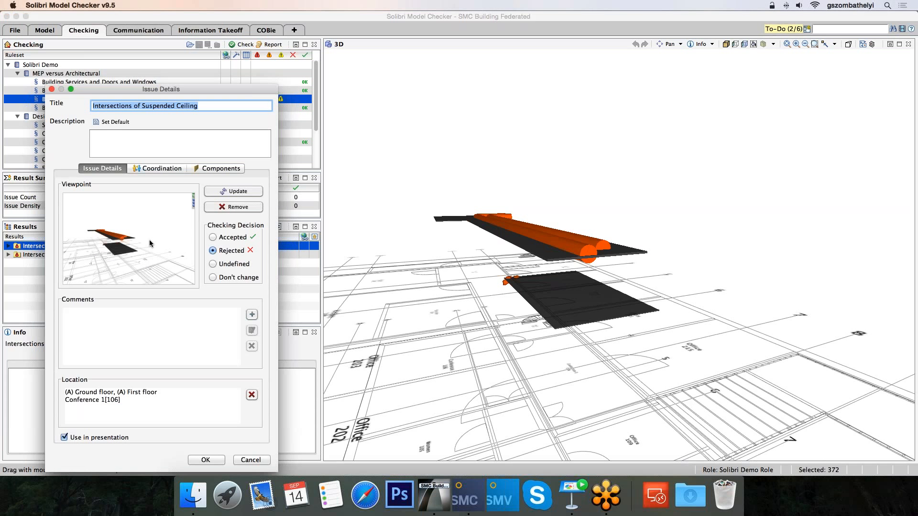
click(131, 144)
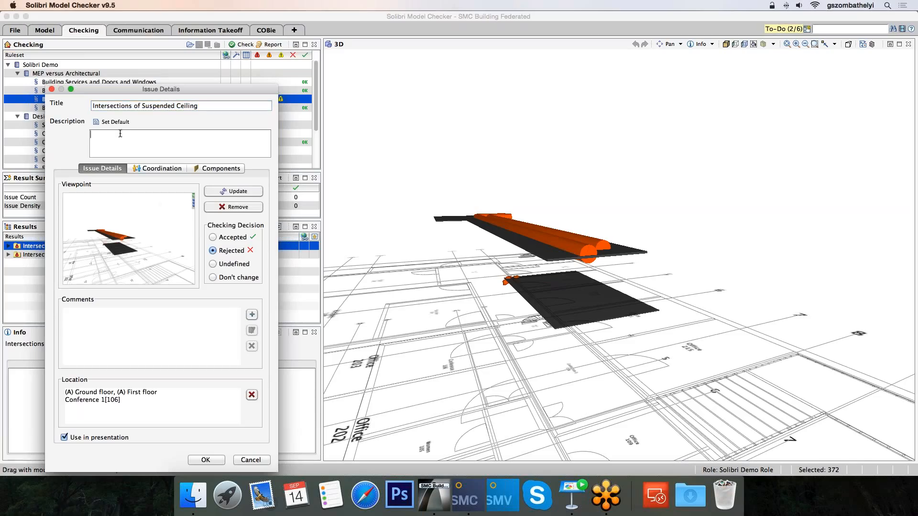
text(Building Services and Other Construction Components (Insulations Not Included))
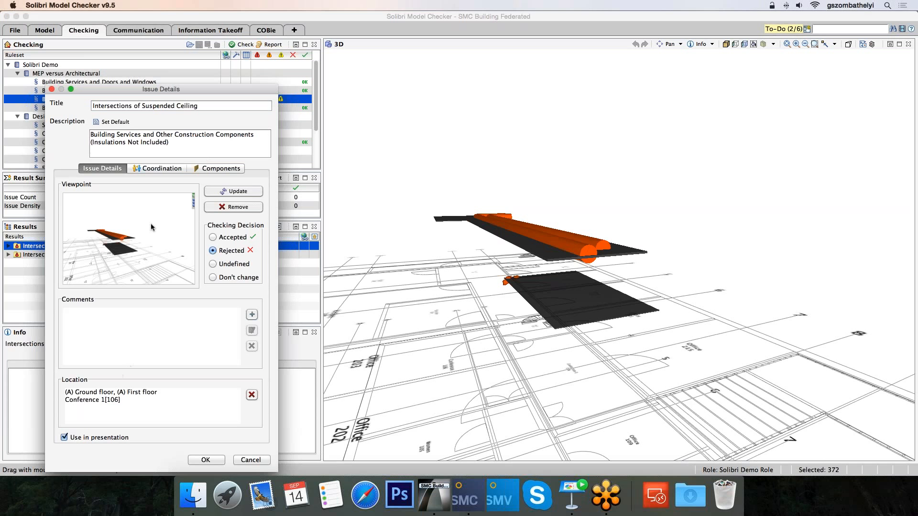
Assign ARC and VEN as the responsible parties in the issue's coordination details.
click(155, 169)
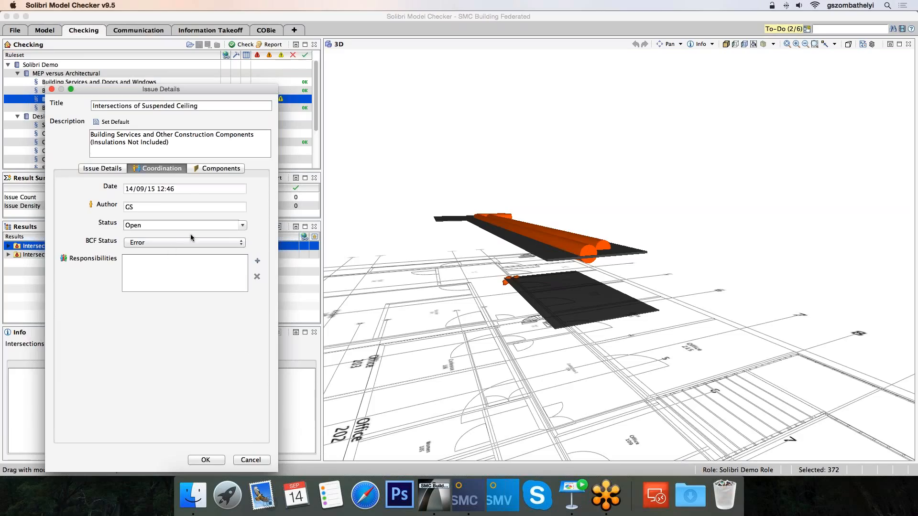
click(182, 275)
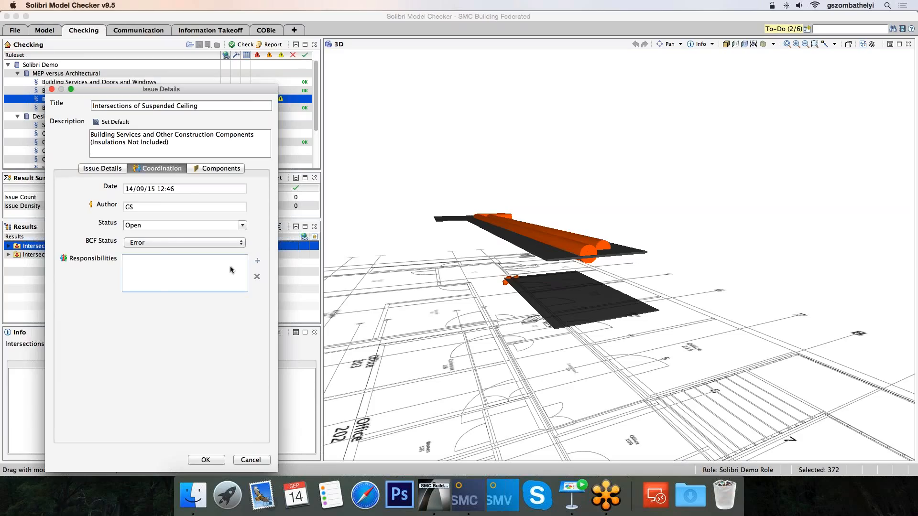
click(257, 261)
click(131, 242)
click(131, 242)
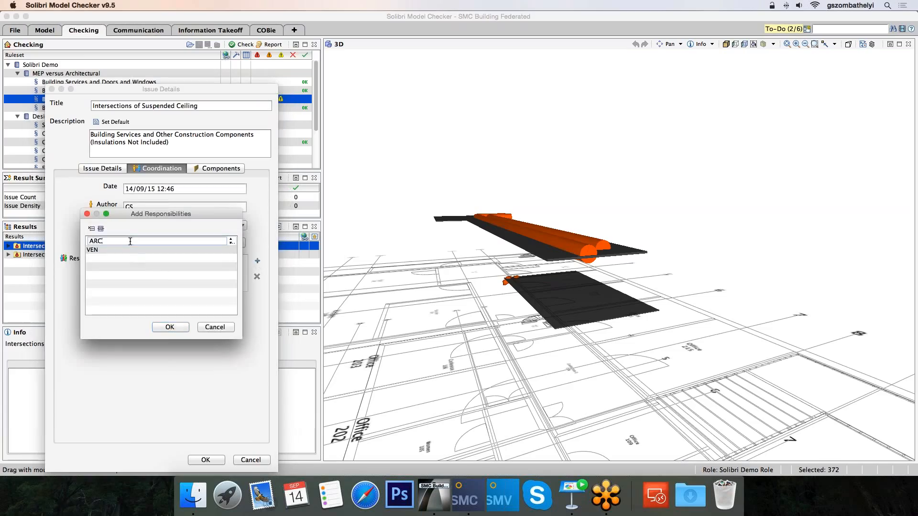
click(116, 250)
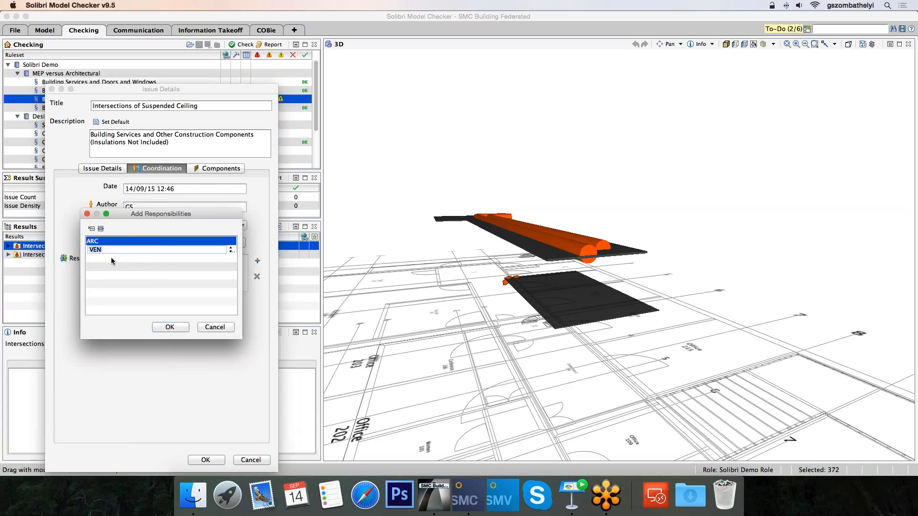
click(175, 327)
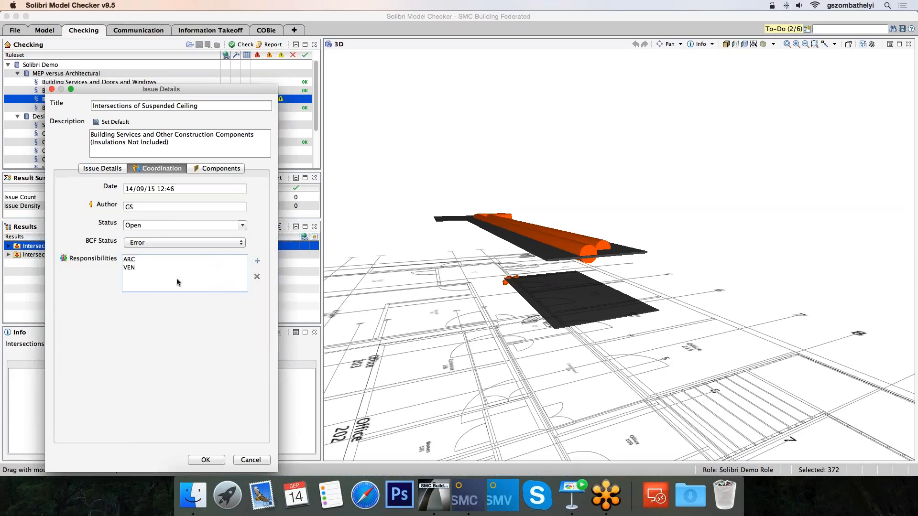
click(145, 282)
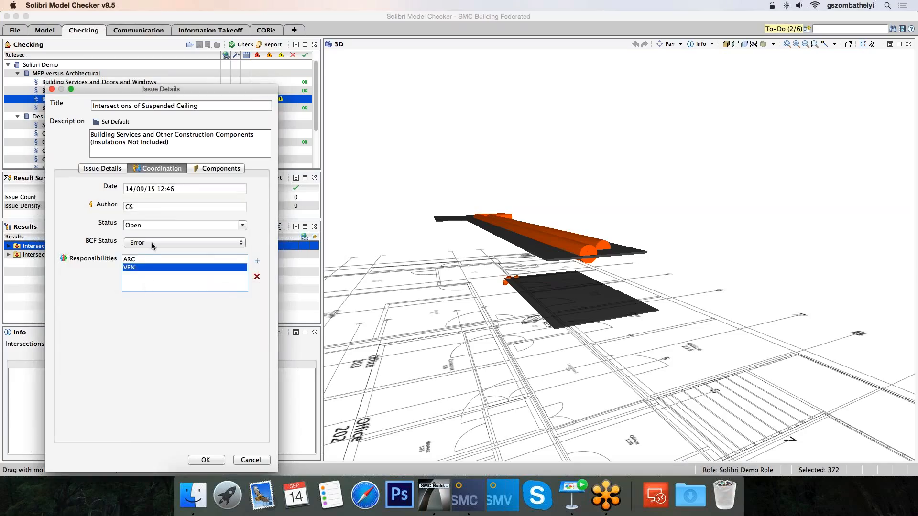
Keep the BCF status as Error, review the issue's component list and save the issue.
click(152, 245)
click(133, 244)
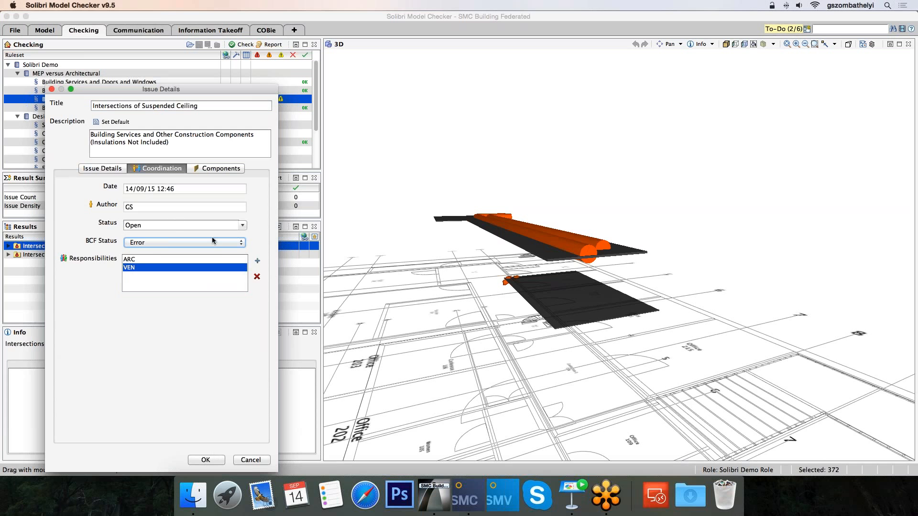
click(202, 171)
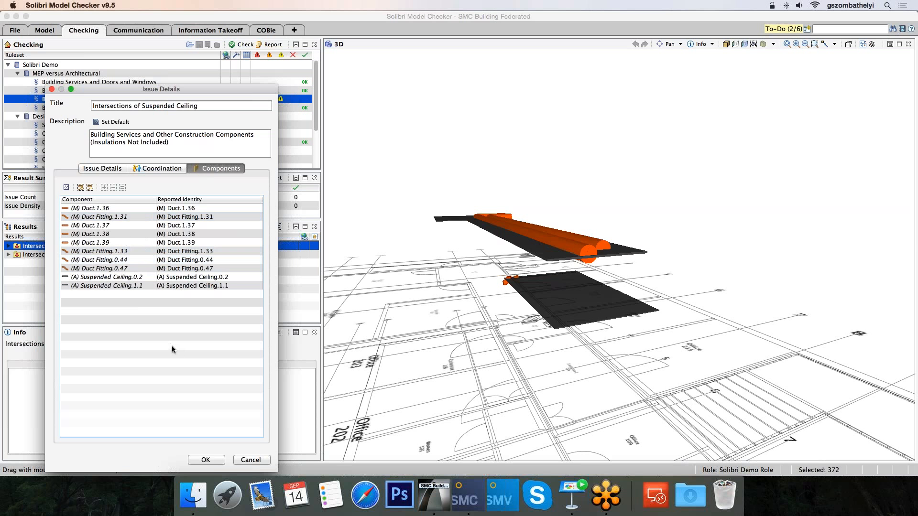
click(206, 460)
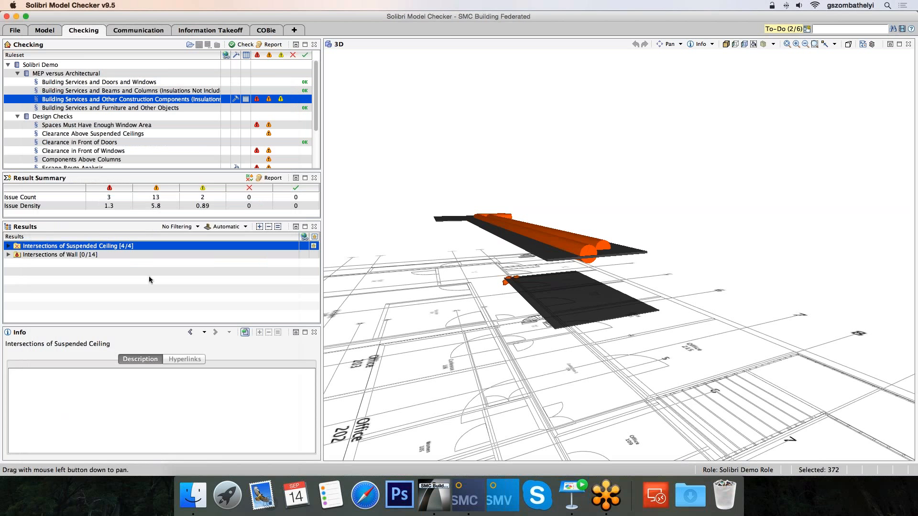
Browse the Design Checks rules and examine the No routes to exits result of Escape Route Analysis in 3D.
click(91, 126)
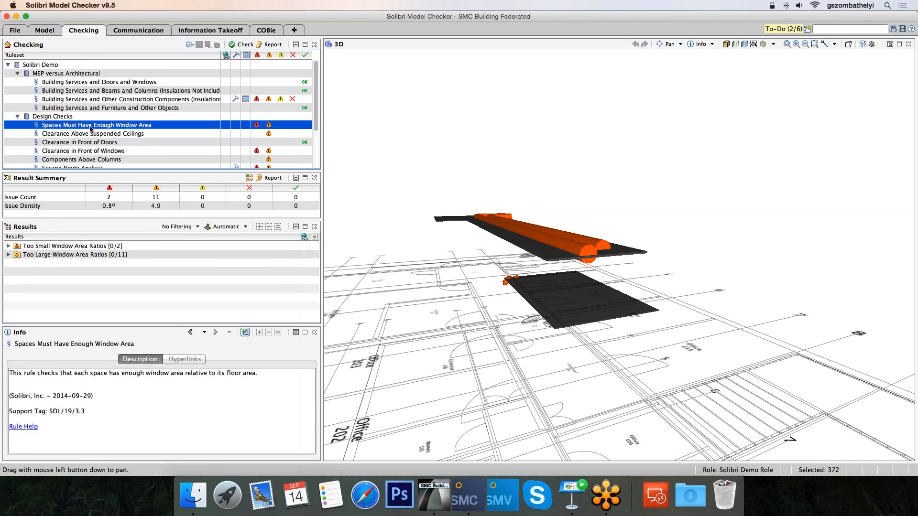
click(78, 152)
scroll(86, 146, down, 3)
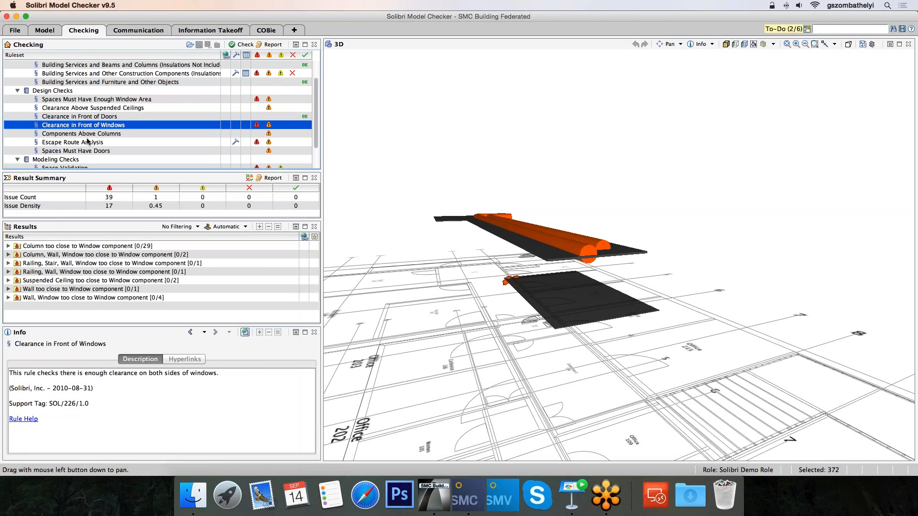
click(91, 134)
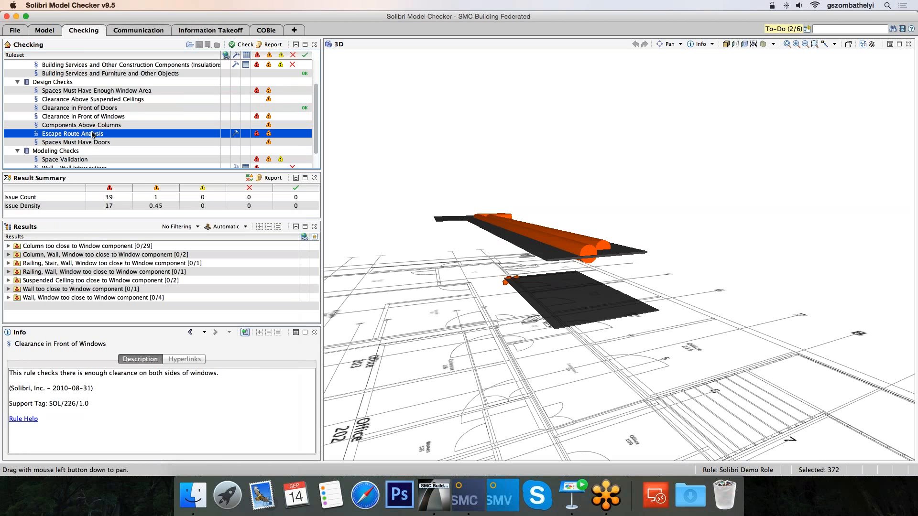
click(45, 246)
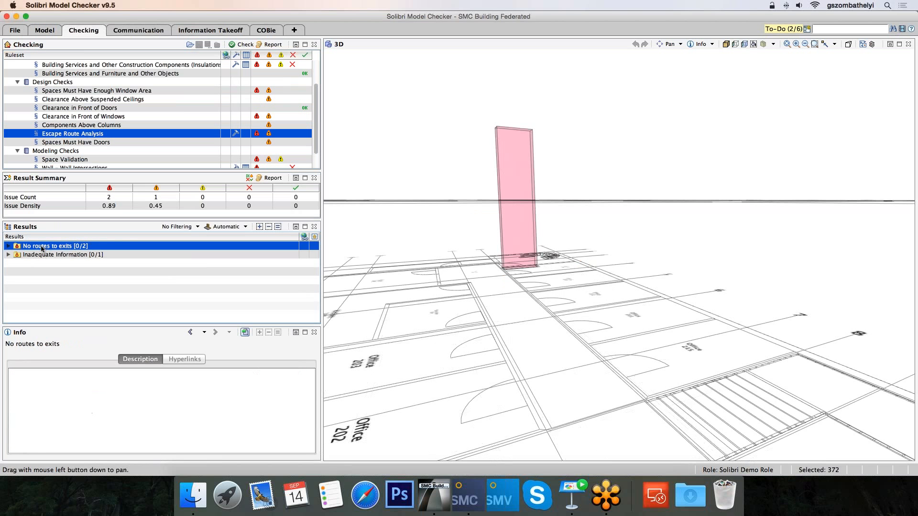
middle_drag(445, 240, 507, 294)
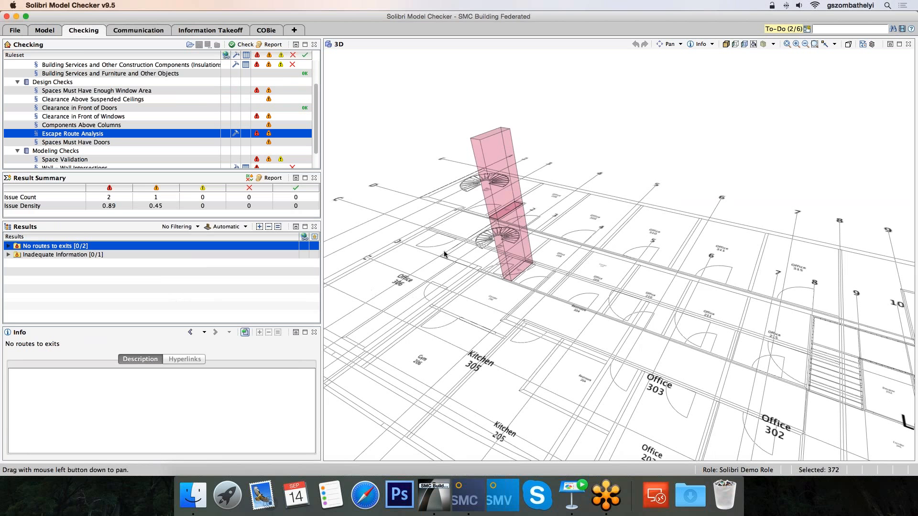
Inspect the stairwell floor shafts flagged by the No routes to exits result from closer range in the 3D view.
mouse_move(451, 261)
middle_down()
mouse_move(553, 267)
mouse_move(489, 268)
mouse_move(504, 230)
middle_up()
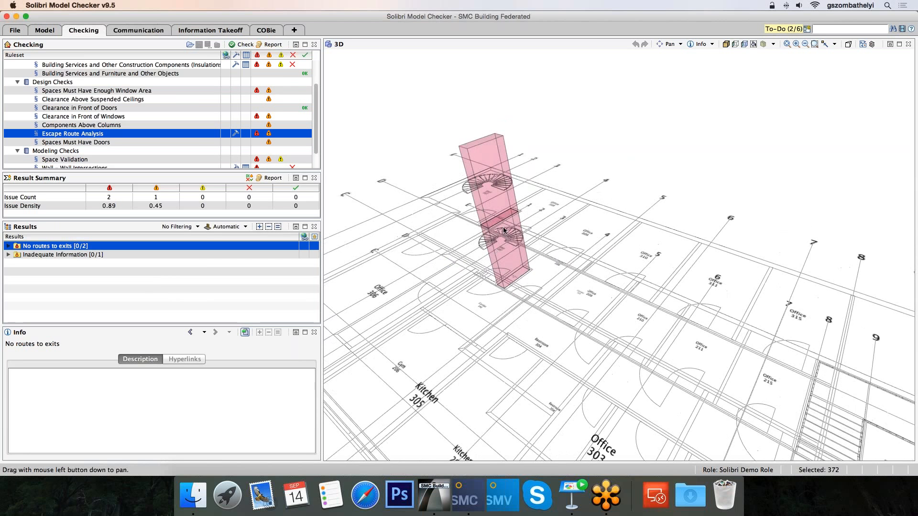
scroll(504, 229, up, 3)
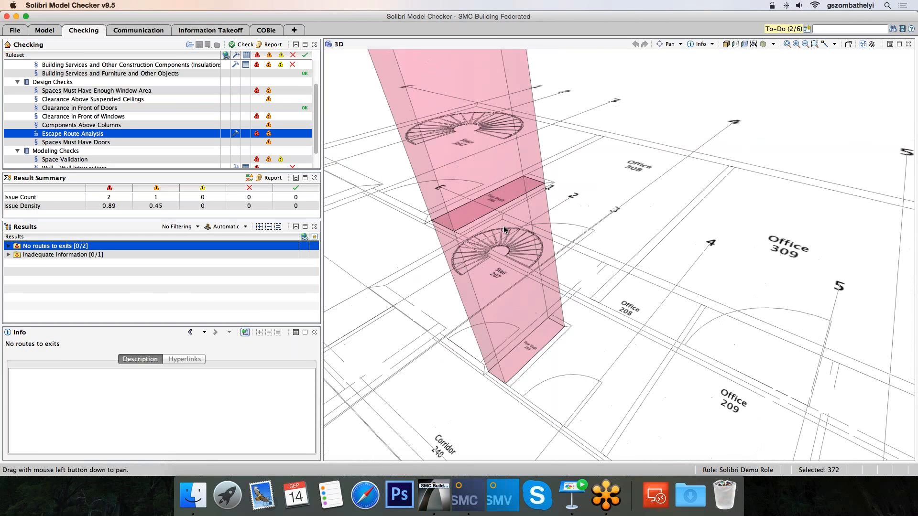
scroll(504, 229, down, 3)
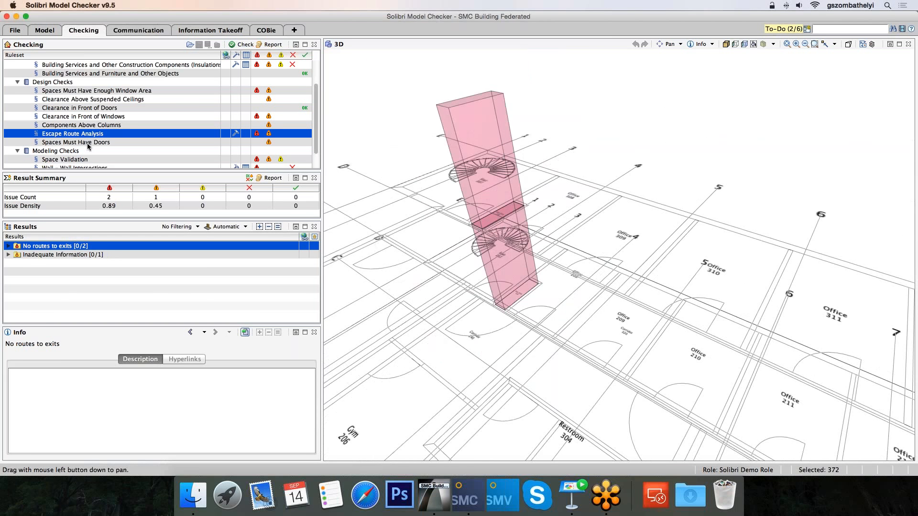
Display the Components Inside Each Other result of Wall - Wall Intersections and frame the overlapping walls near Gym 206 in 3D.
scroll(88, 147, down, 2)
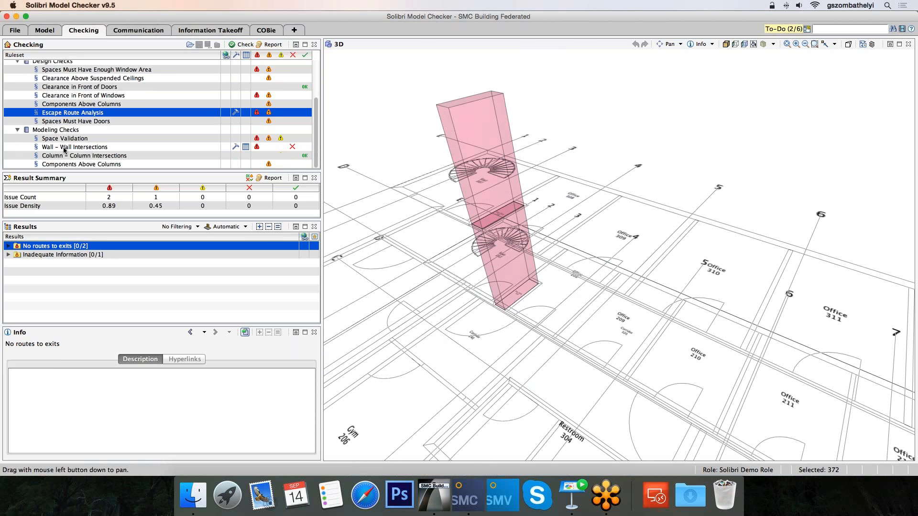
click(65, 147)
click(65, 245)
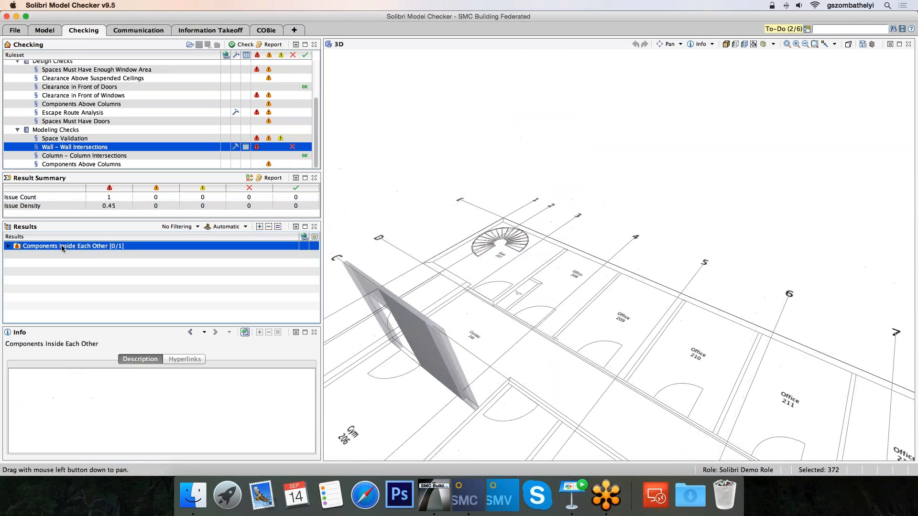
mouse_move(376, 373)
middle_down()
mouse_move(401, 368)
mouse_move(473, 391)
mouse_move(500, 367)
mouse_move(501, 385)
mouse_move(515, 360)
middle_up()
scroll(516, 357, up, 3)
drag(516, 357, 599, 340)
scroll(547, 339, down, 2)
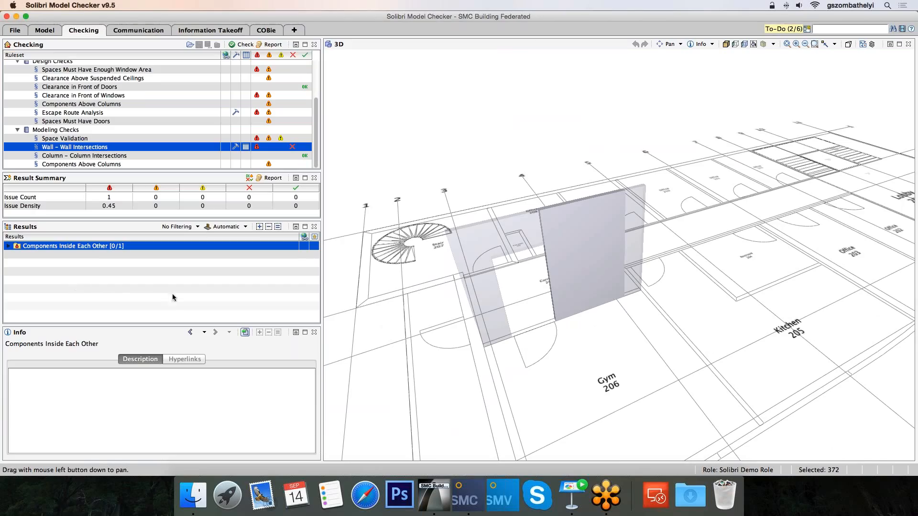
Add a slide for the Components Inside Each Other issue, assign ARC as the responsible party and save it.
right_click(86, 246)
click(128, 258)
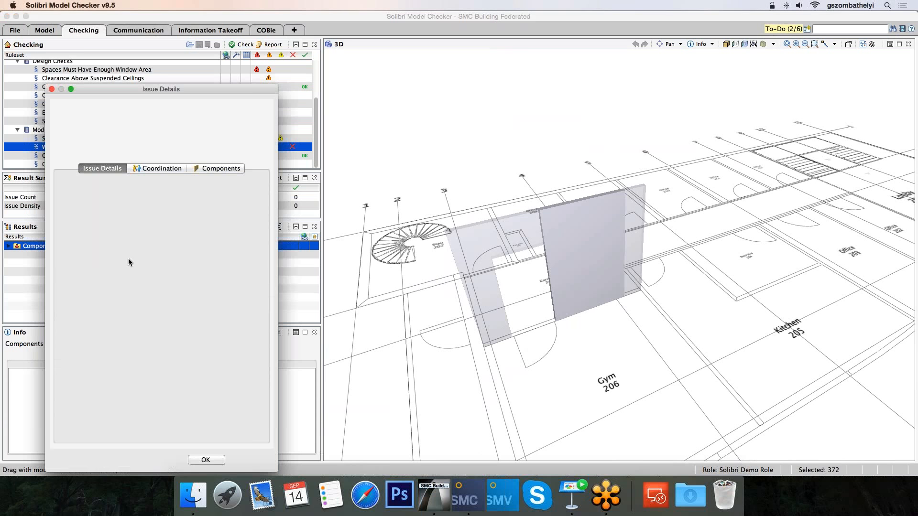
click(158, 169)
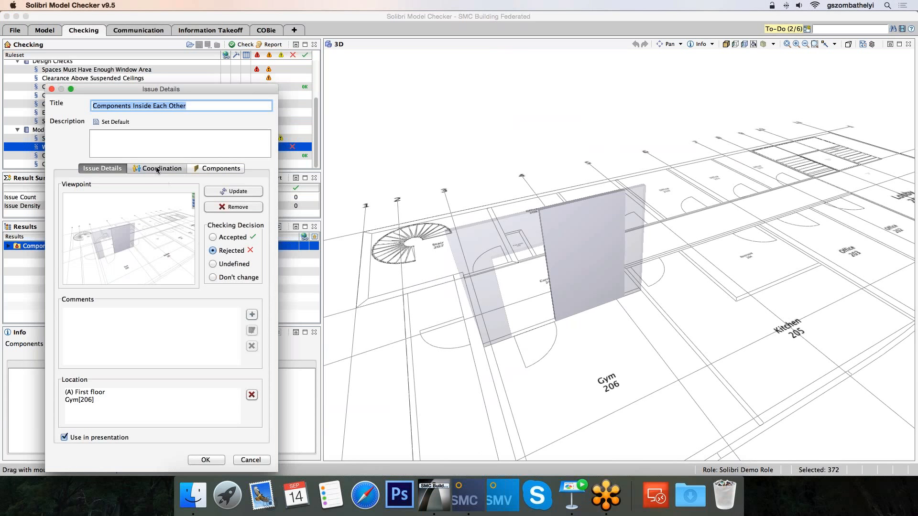
click(257, 261)
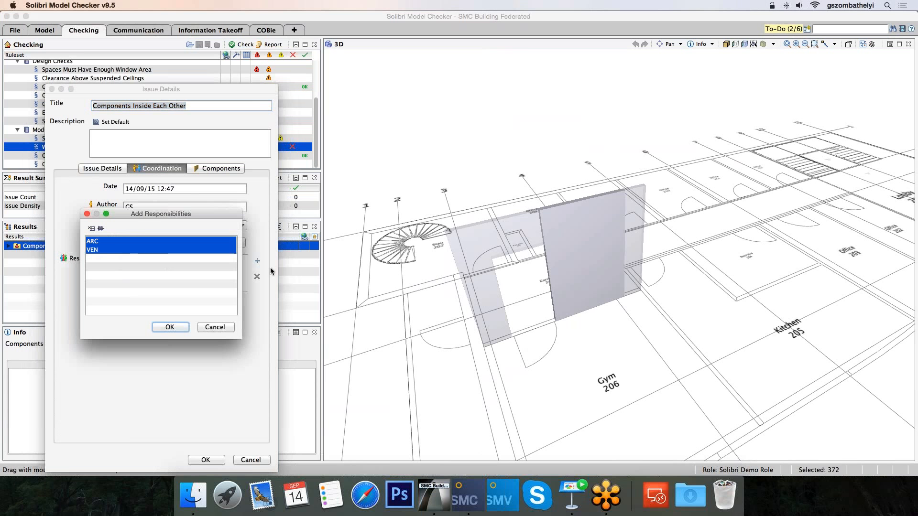
click(168, 328)
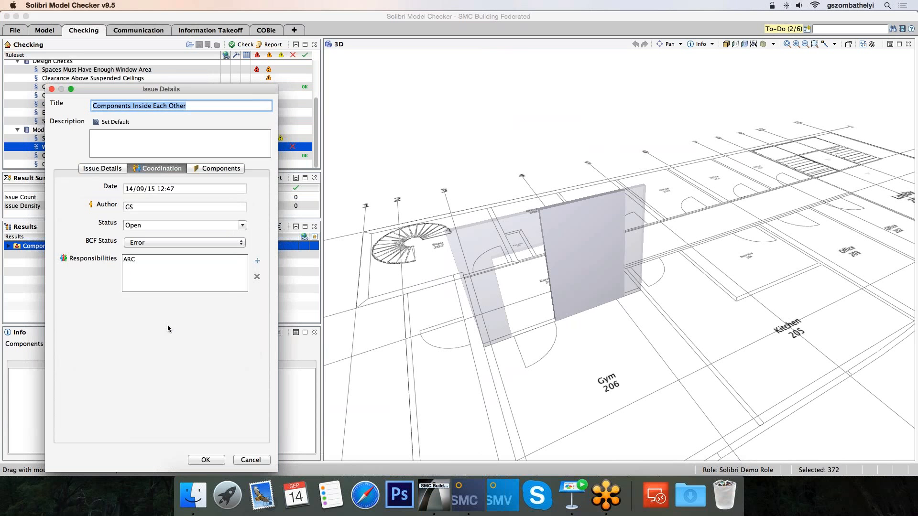
click(205, 460)
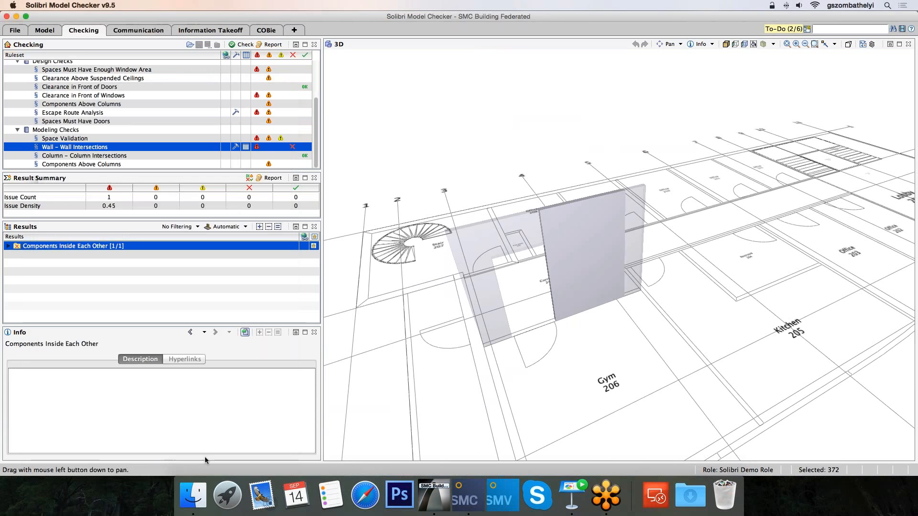
Display the Column Components don't touch above result of the modeling rule Components Above Columns and frame the slab and columns in 3D.
click(62, 165)
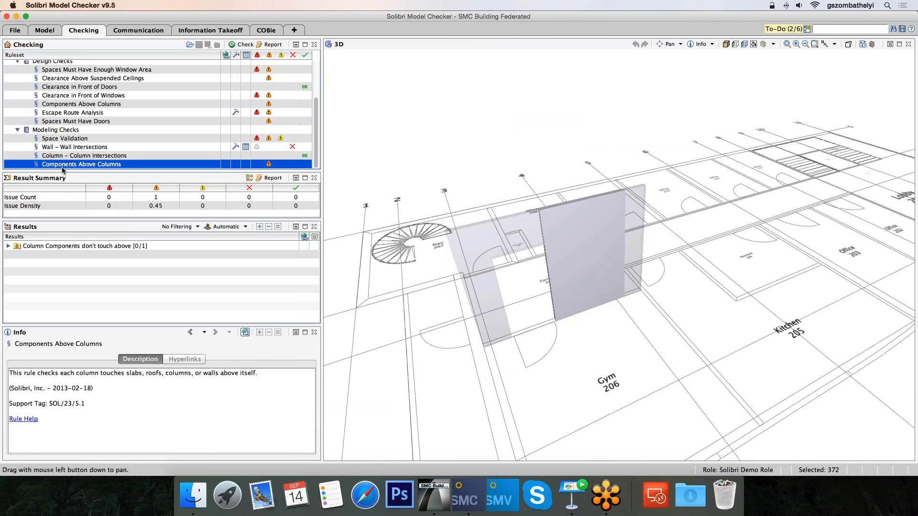
click(81, 246)
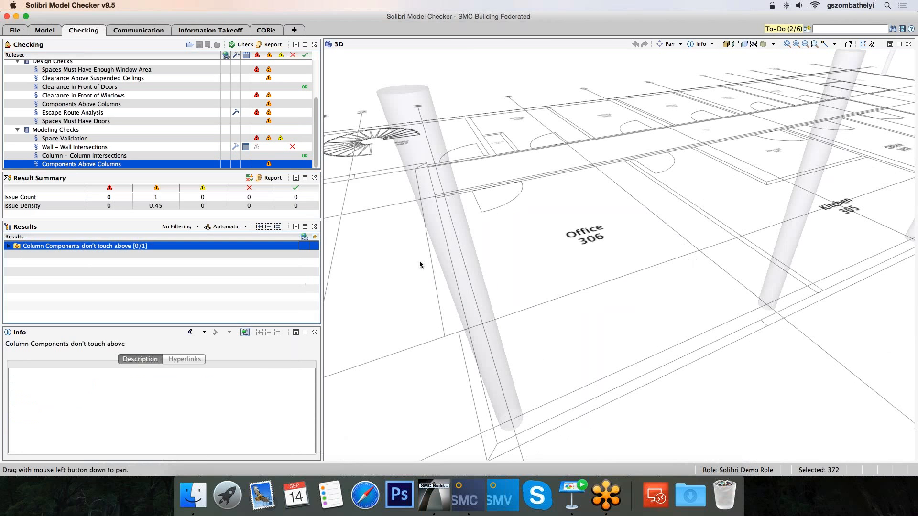
middle_drag(639, 253, 441, 246)
scroll(522, 250, down, 5)
middle_drag(522, 250, 458, 220)
scroll(596, 244, up, 3)
middle_drag(629, 245, 537, 280)
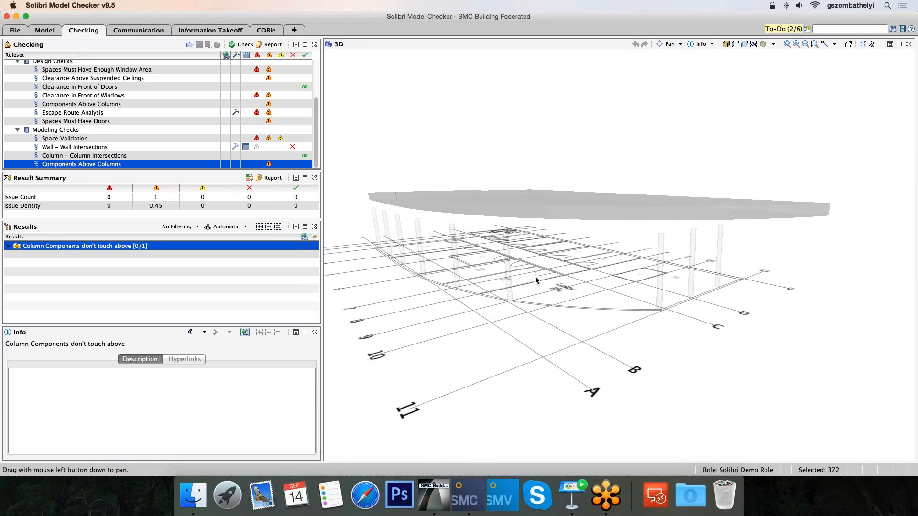
middle_drag(540, 268, 566, 291)
scroll(570, 262, up, 4)
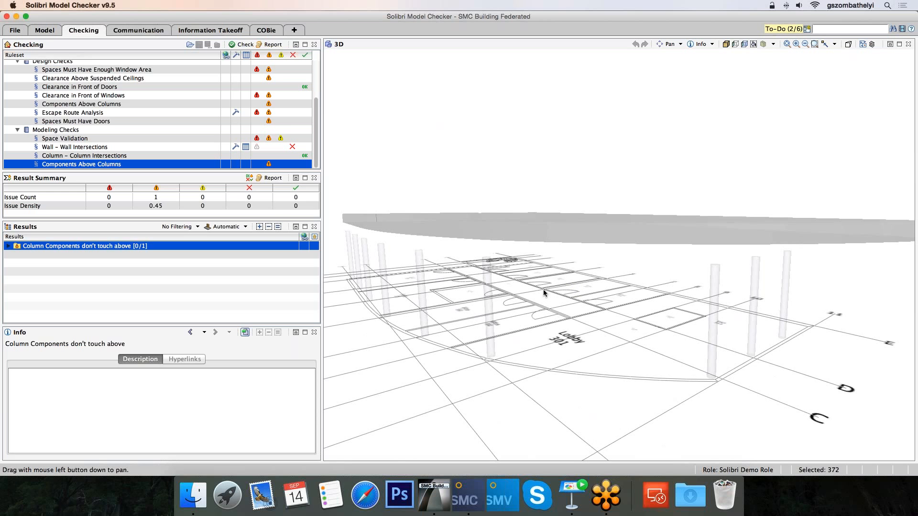
Add a slide for the Column Components don't touch above issue with the description "Please fix cloumns".
right_click(98, 246)
click(143, 261)
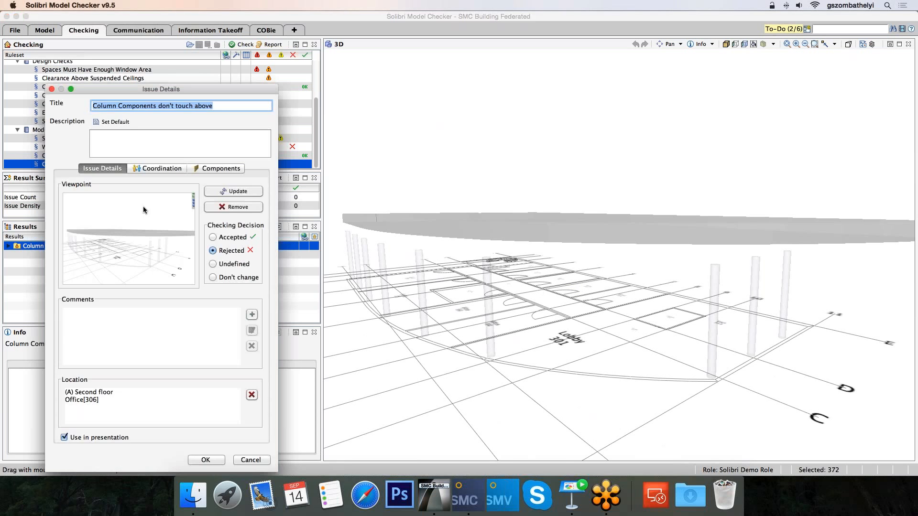
click(121, 140)
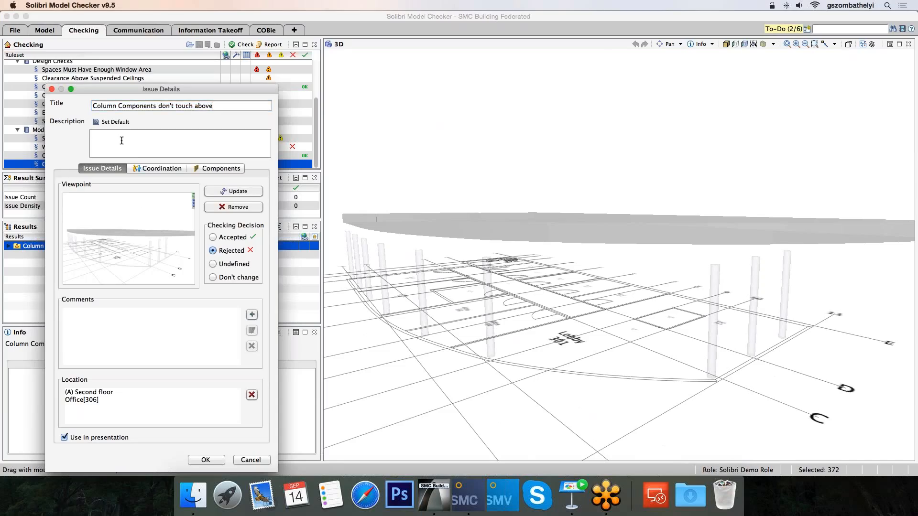
text(Please fix cloumns)
Assign ARC as the responsible party in the column issue's coordination details and save the issue.
click(149, 169)
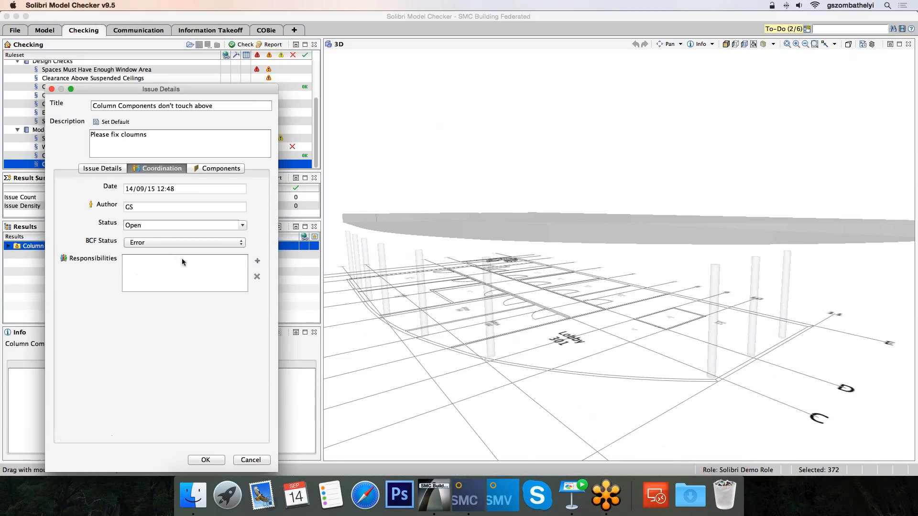
click(257, 260)
click(107, 242)
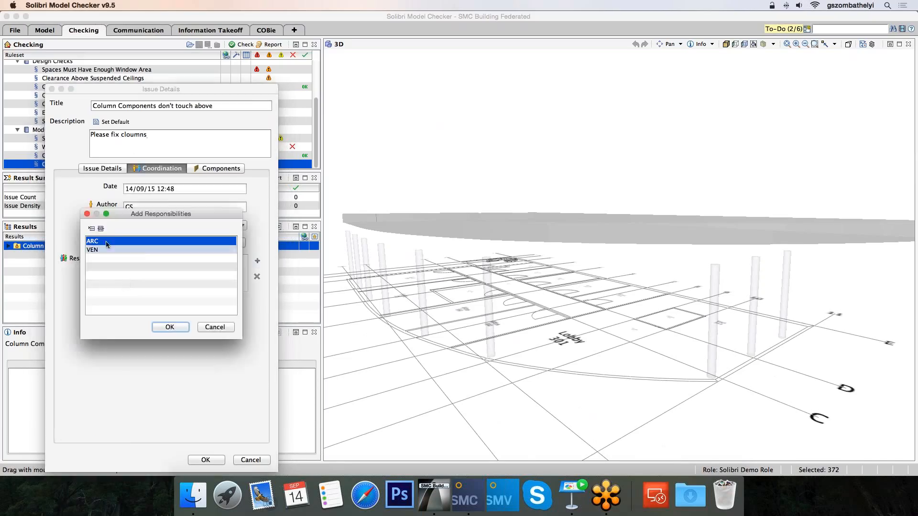
click(170, 327)
click(205, 460)
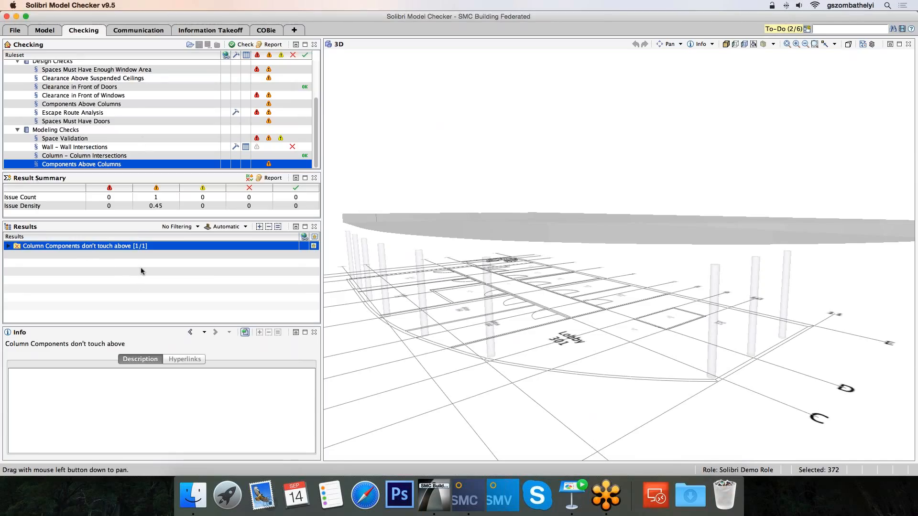
Create a presentation named Presentation 1 from the Solibri Demo checking results and open its first slide.
click(146, 31)
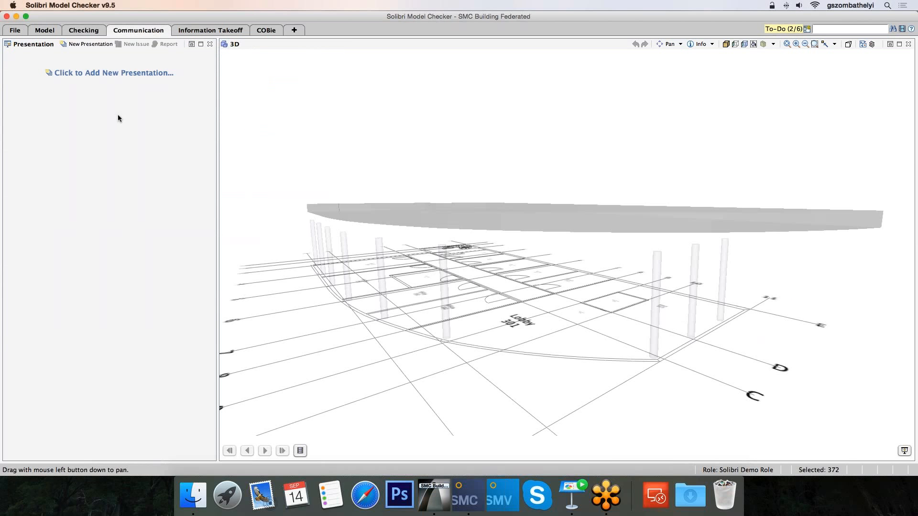
click(89, 73)
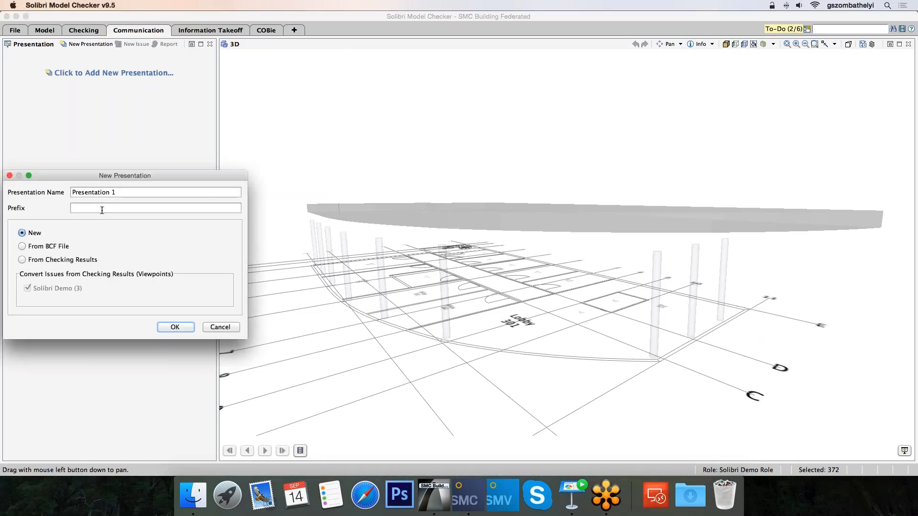
click(69, 261)
drag(128, 193, 67, 193)
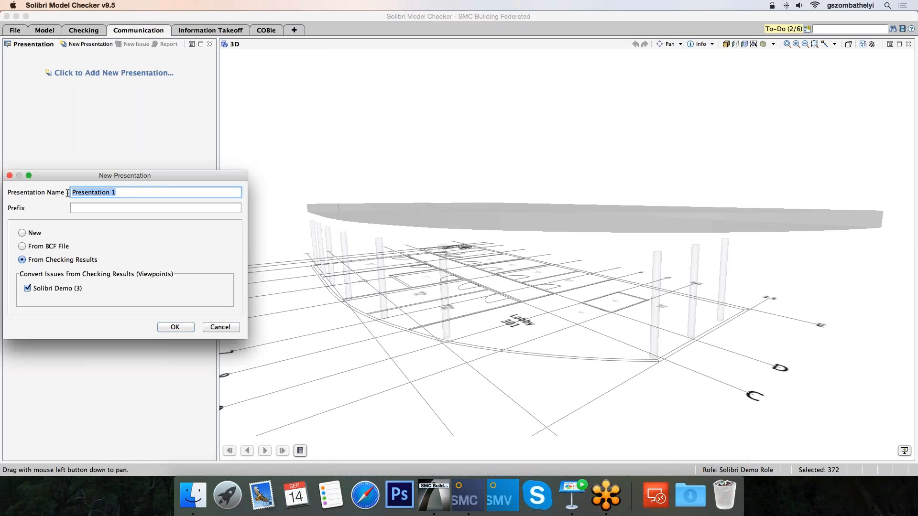
click(175, 327)
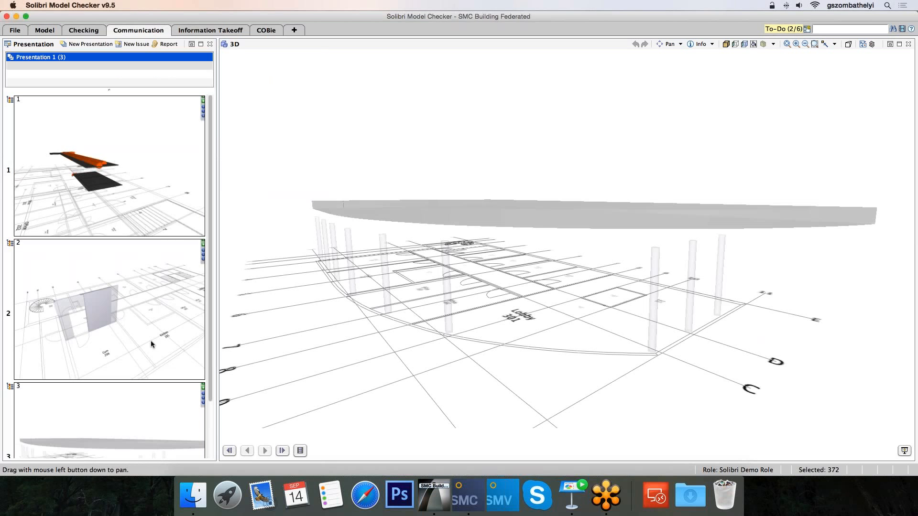
click(94, 192)
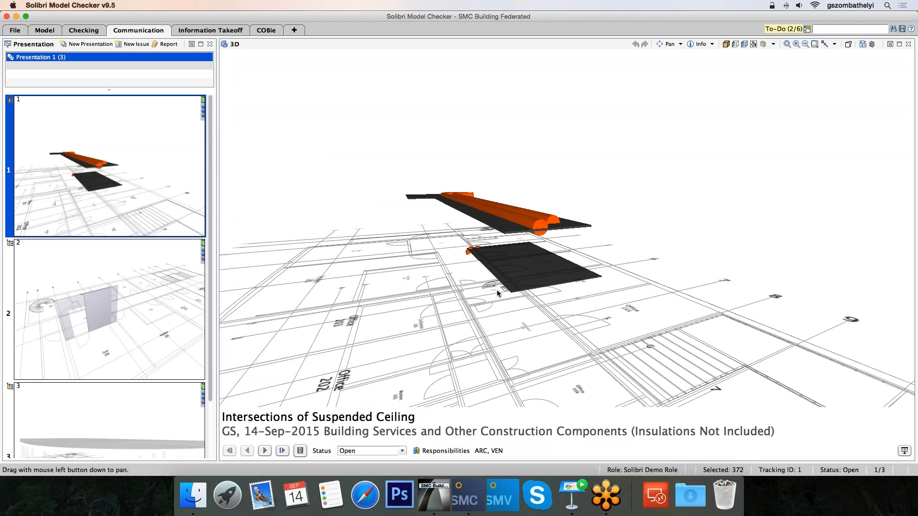
Report all issues of Presentation 1 as a BCF v1.0 file and save it as Presentation 1.bcfzip in the user's Desktop folder.
click(166, 45)
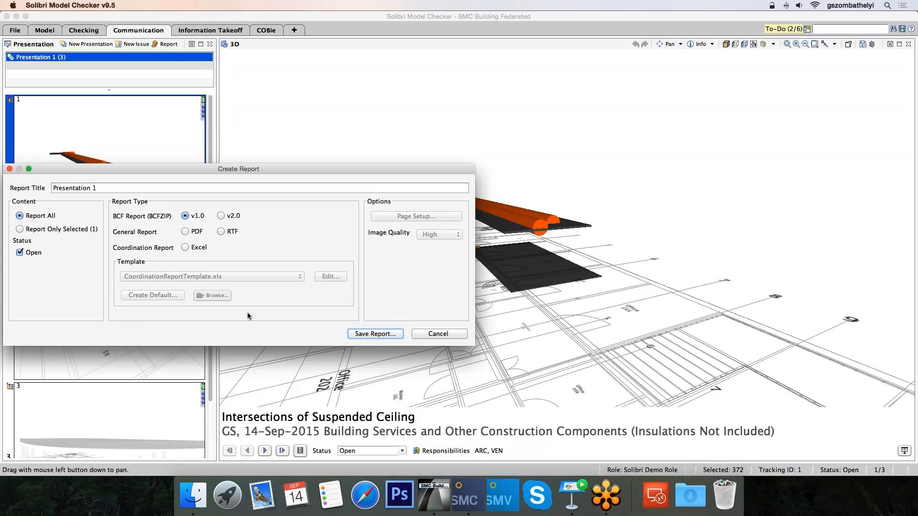
click(369, 334)
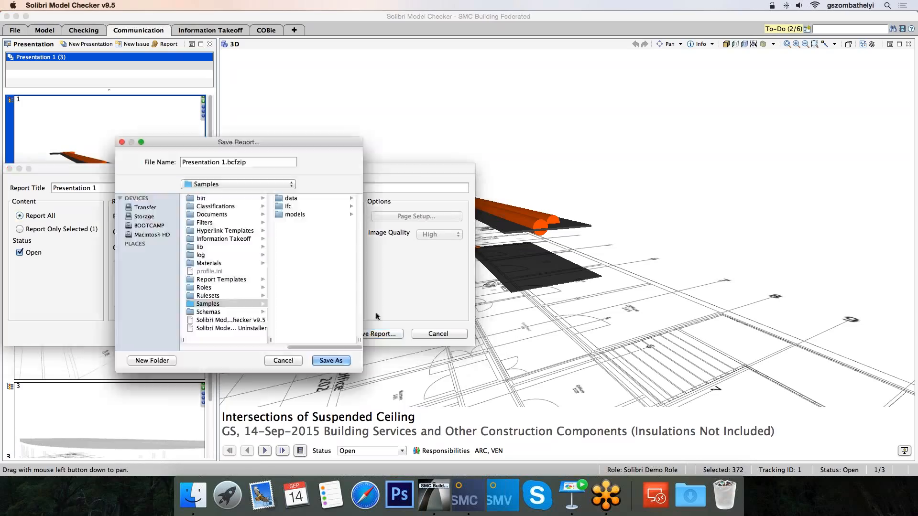
click(147, 235)
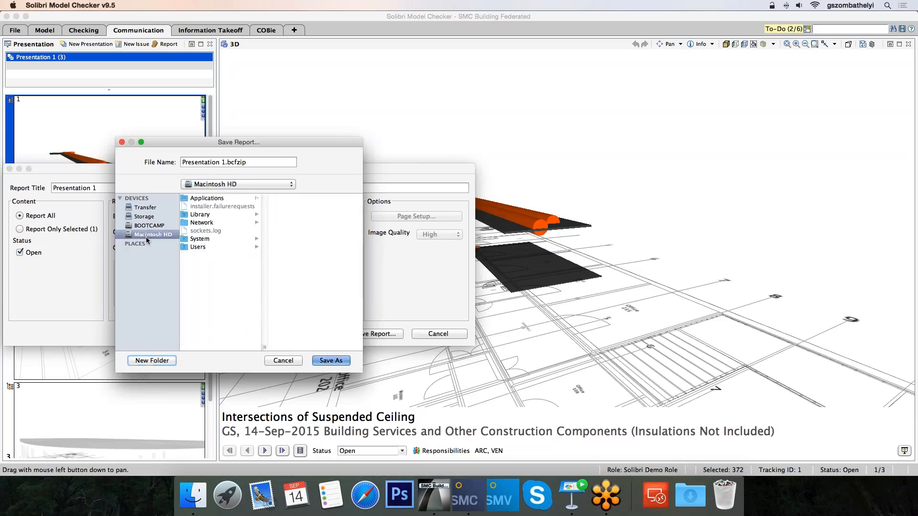
click(204, 247)
click(292, 207)
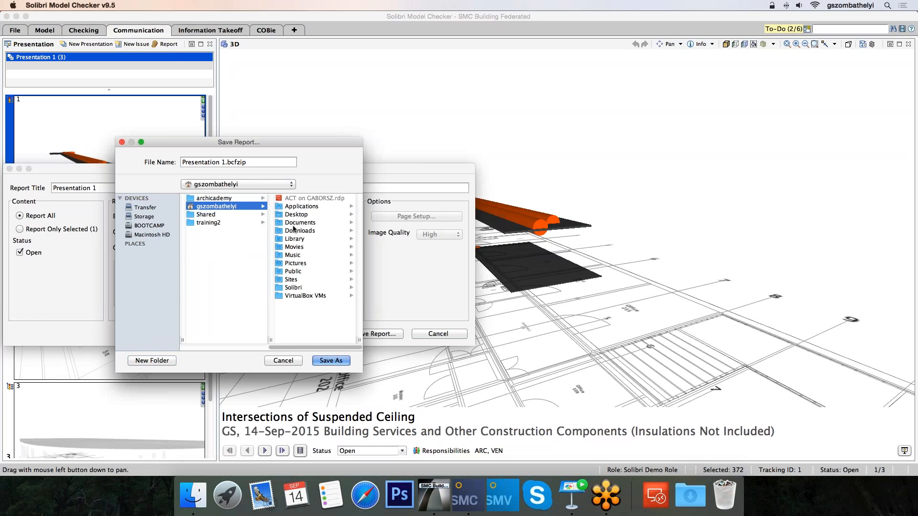
click(286, 215)
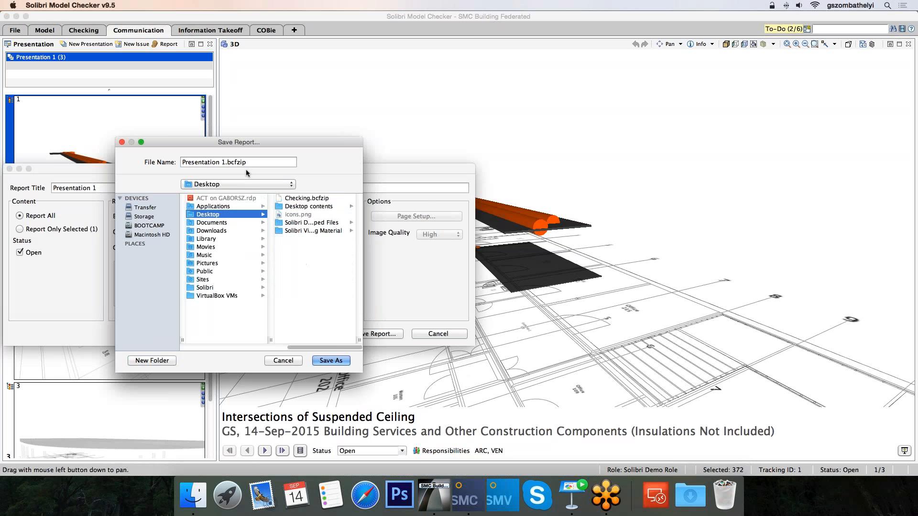
click(330, 361)
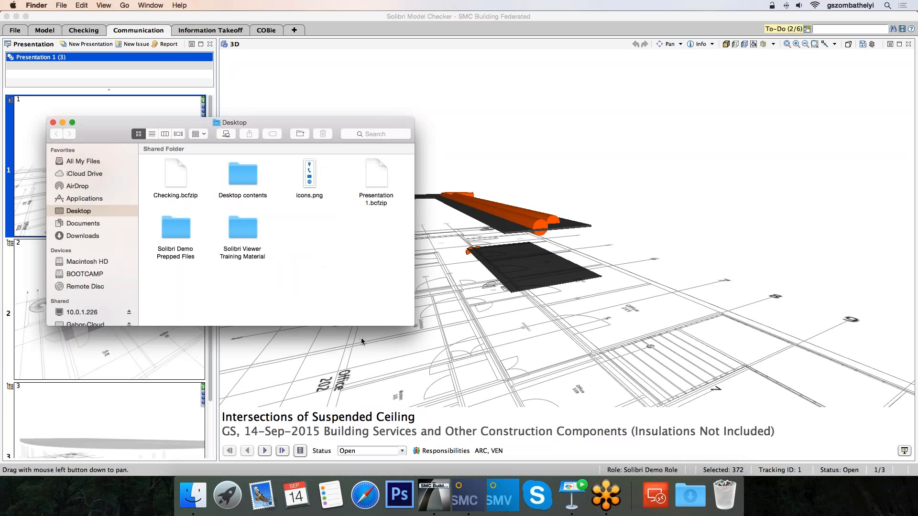
Switch to ArchiCAD and show the Mark-Up Tools for the SMC Building 18 model.
click(434, 495)
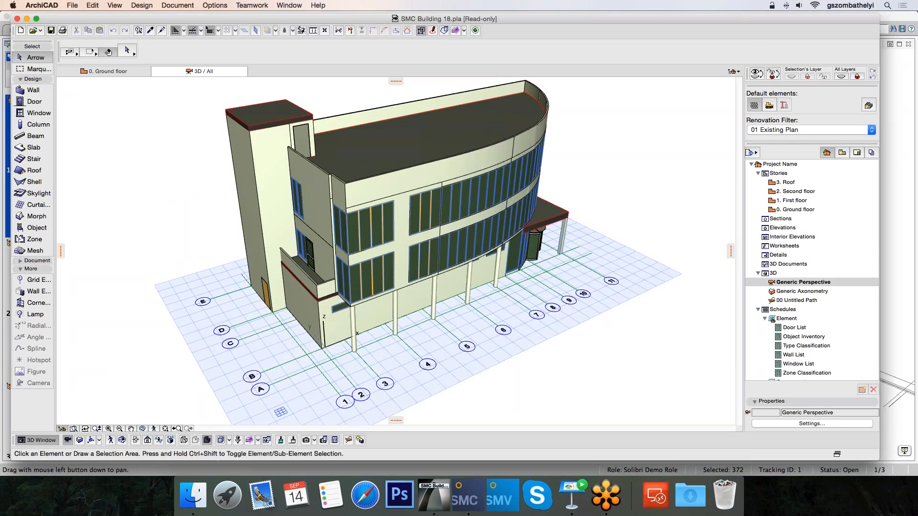
middle_drag(466, 334, 465, 343)
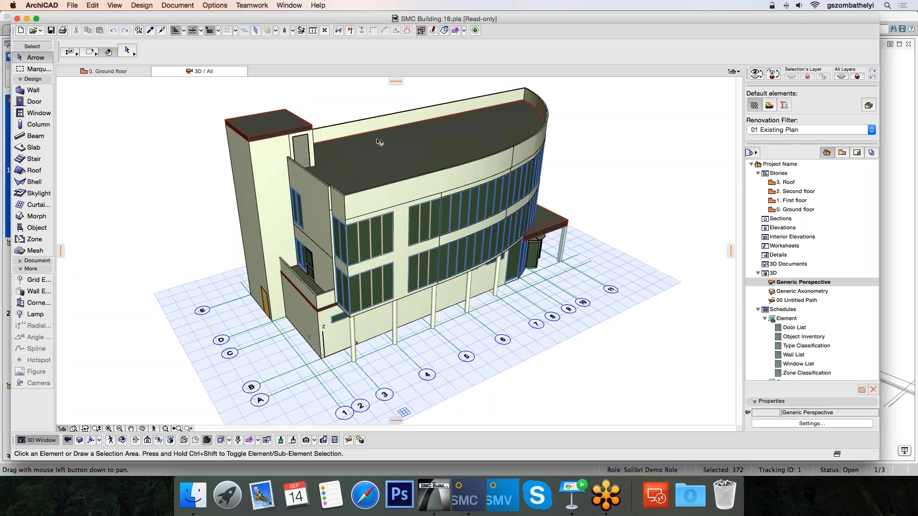
click(432, 30)
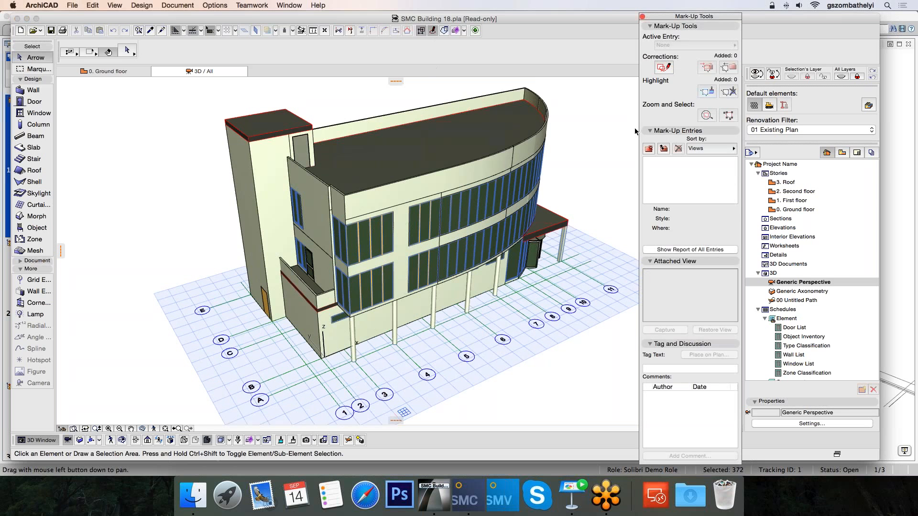
Import the BCF file Presentation 1.bcfzip from the Desktop folder as mark-up entries.
click(663, 150)
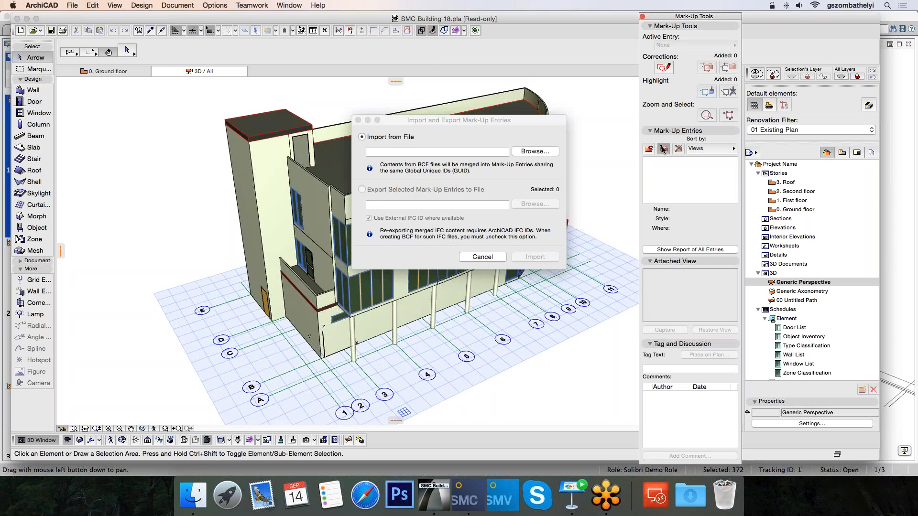
click(535, 151)
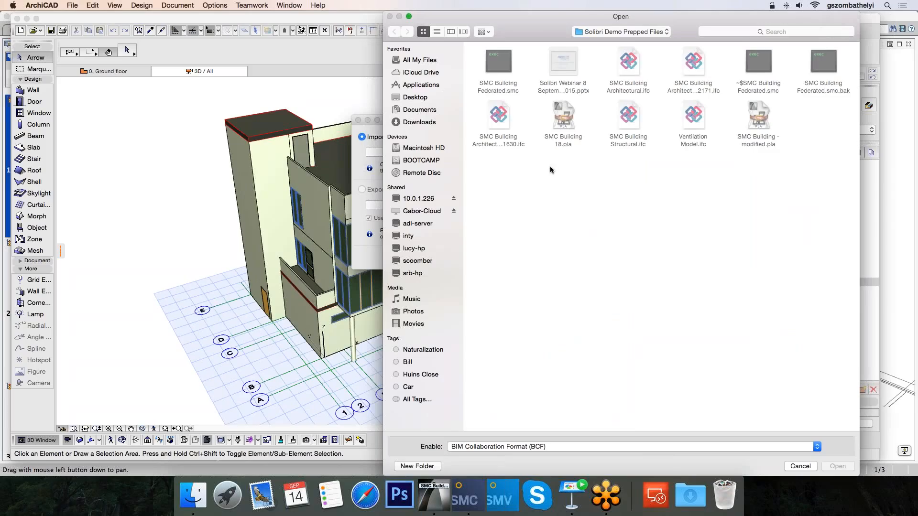
click(423, 98)
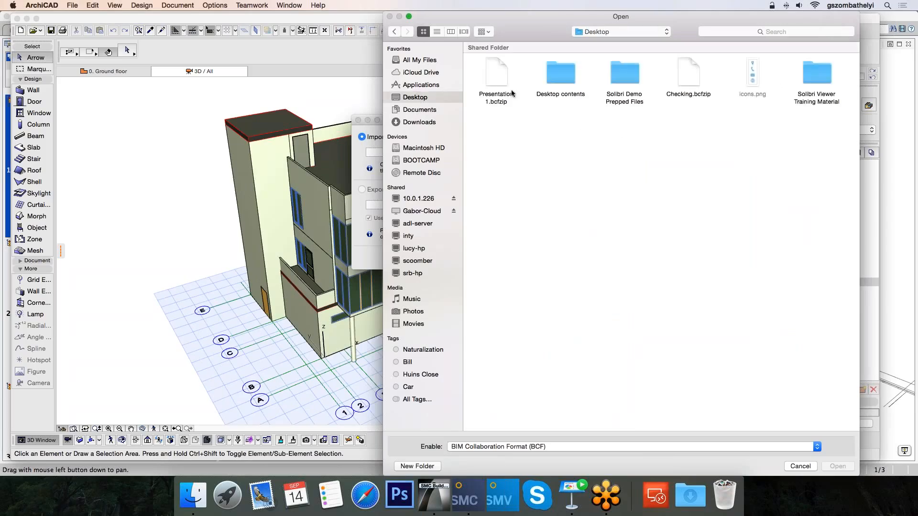
click(497, 79)
click(838, 467)
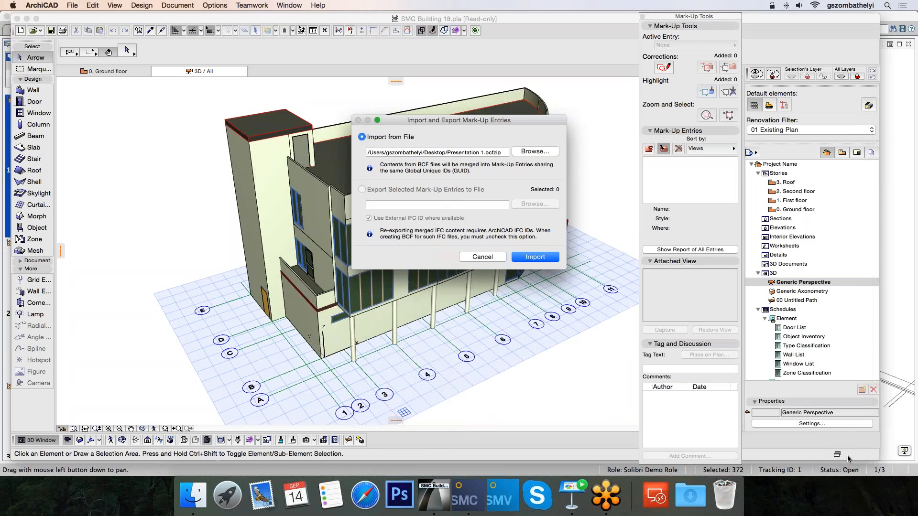
click(539, 258)
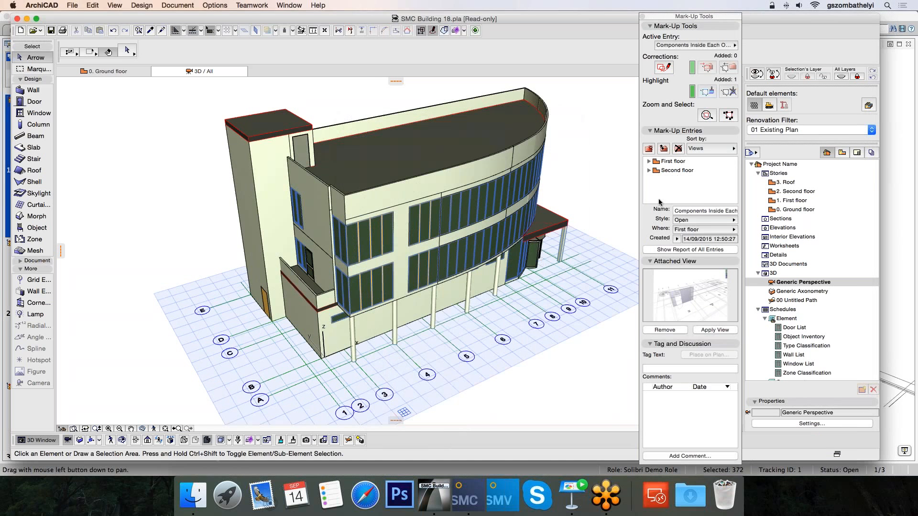
Expand the First floor and Second floor mark-up entries and apply the attached view of the Components Inside Each Other entry.
click(649, 170)
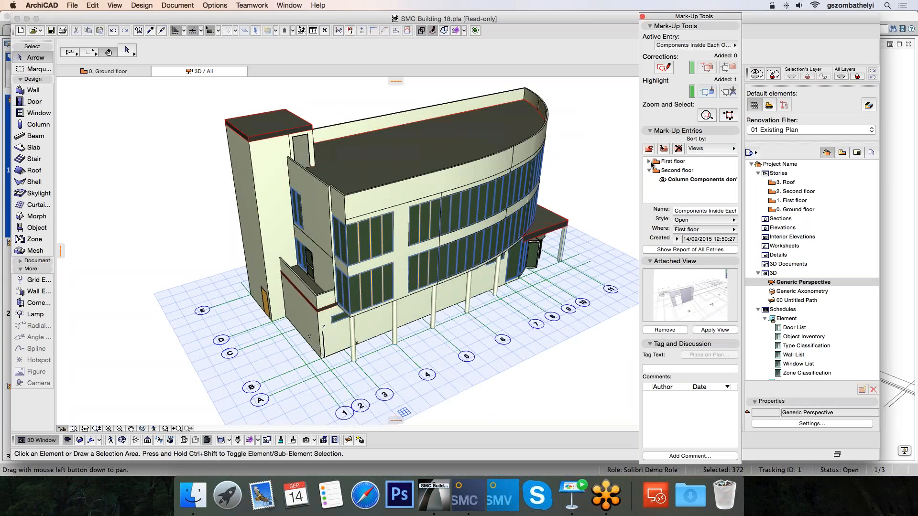
click(649, 161)
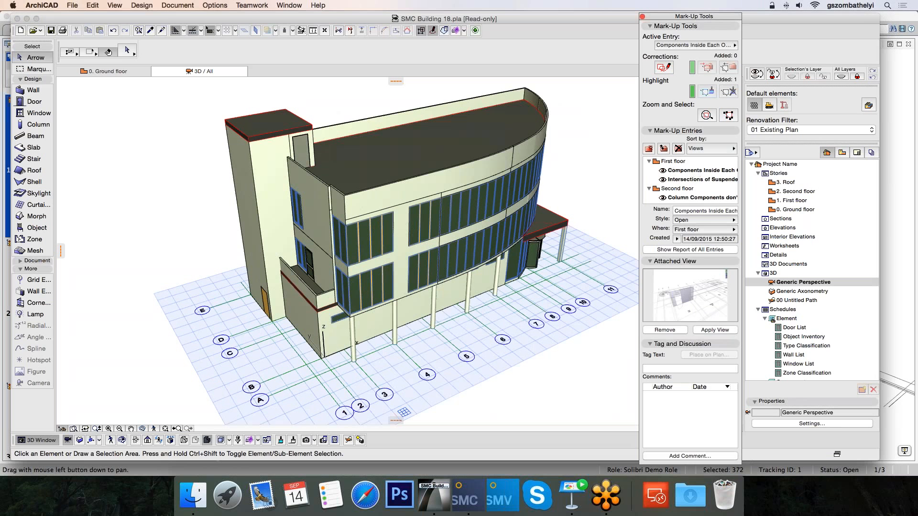
click(689, 172)
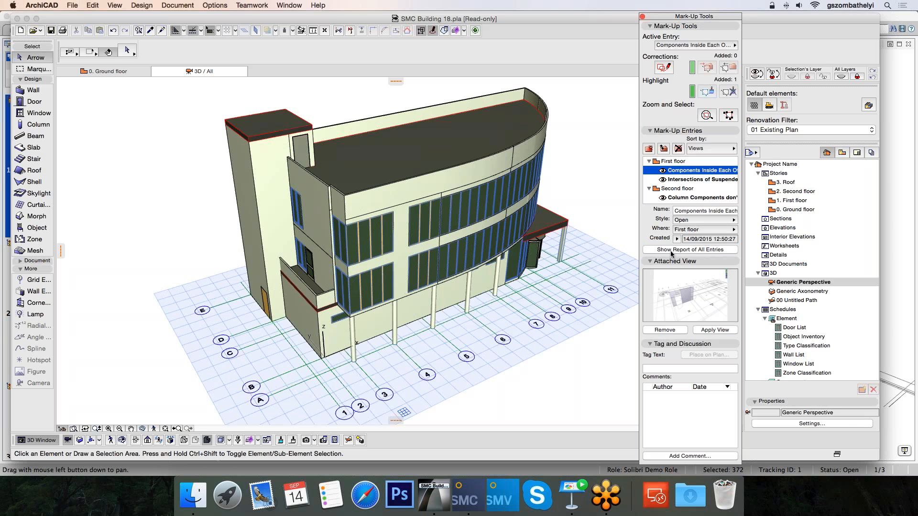
click(711, 330)
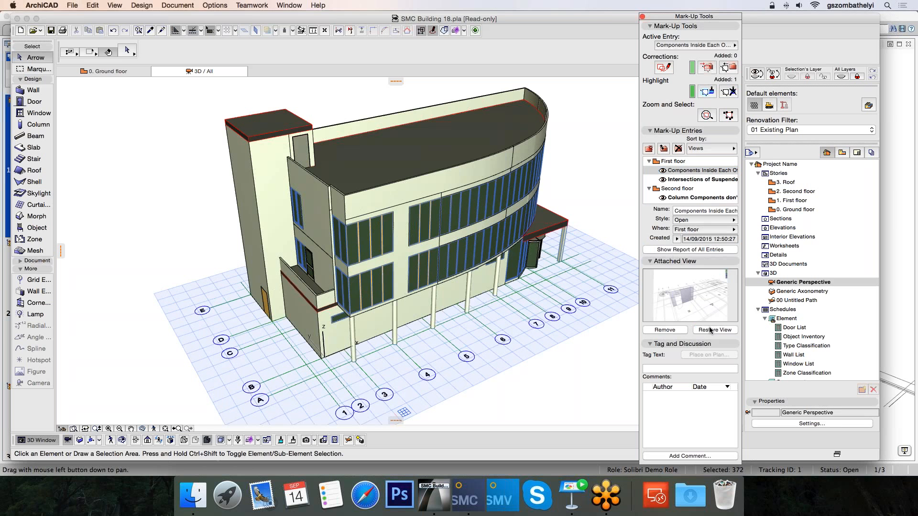
scroll(432, 249, down, 5)
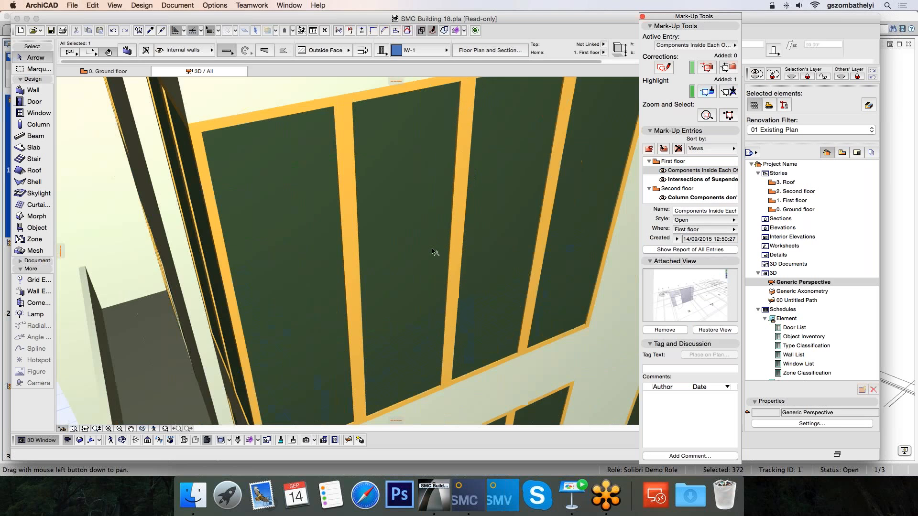
scroll(432, 249, down, 4)
Activate the Second floor column components entry, view its highlighted elements, deselect them and restore the previous view.
double_click(710, 197)
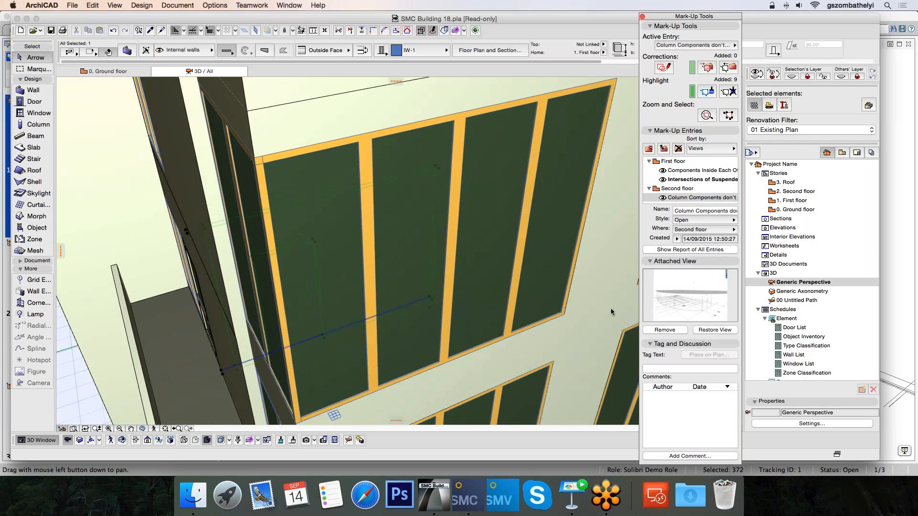
scroll(293, 282, down, 8)
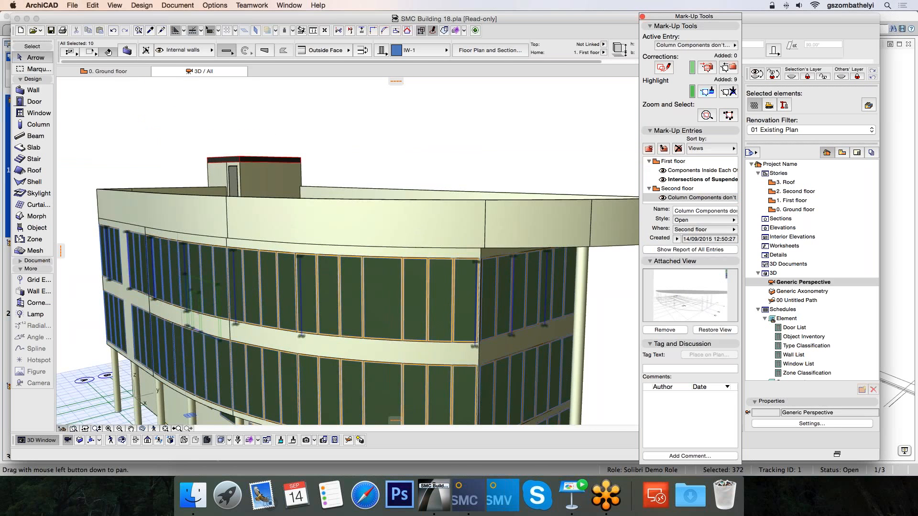
click(415, 146)
click(714, 330)
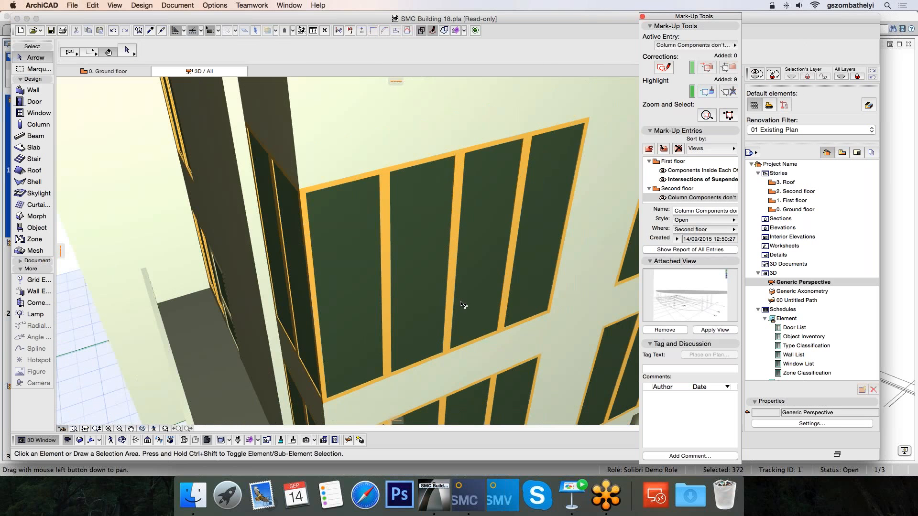
scroll(463, 305, down, 7)
shift+middle_drag(463, 305, 483, 268)
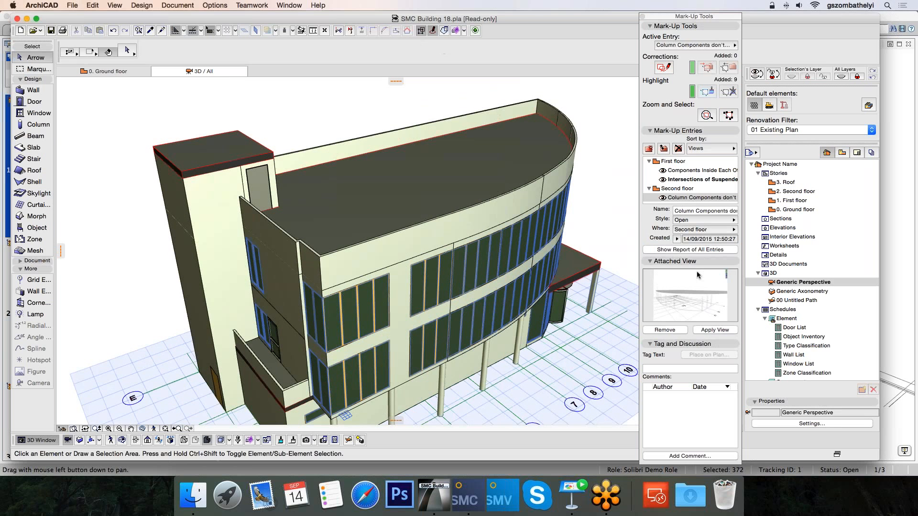
Select the column components entry again and apply its attached view to the 3D model.
click(684, 180)
click(691, 198)
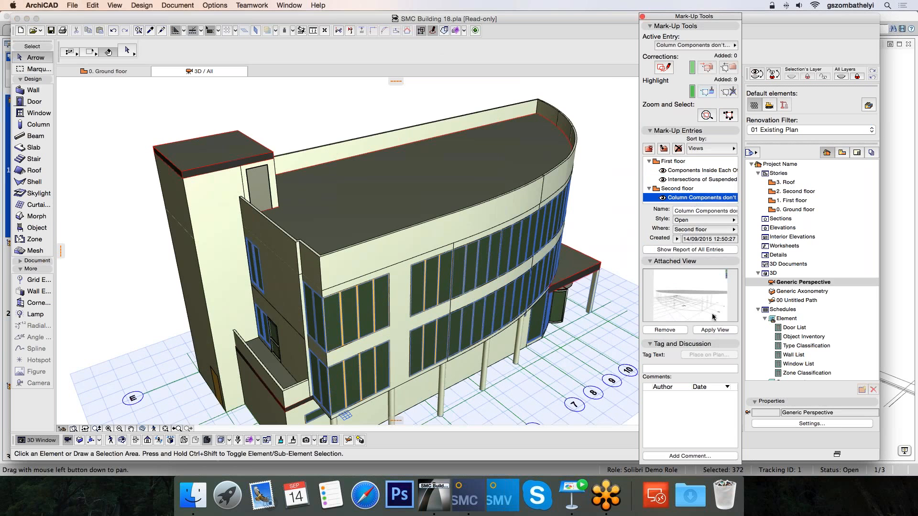
click(715, 330)
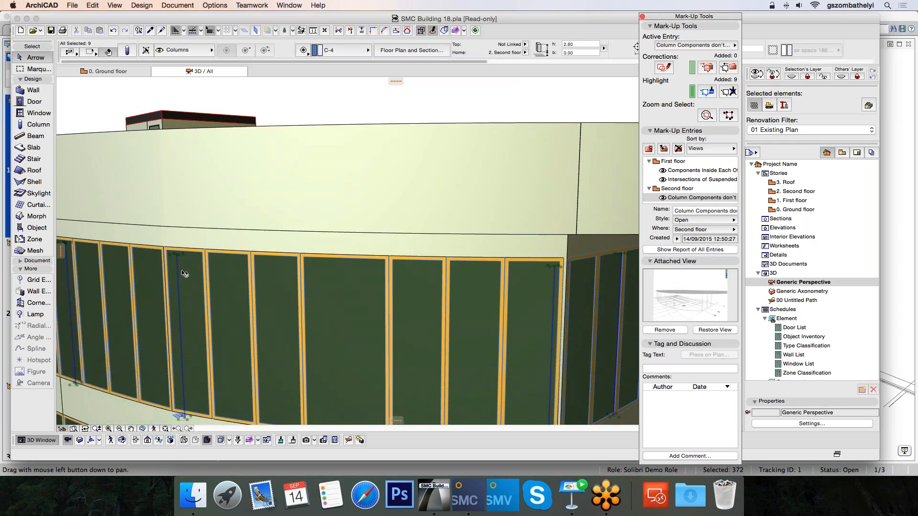
scroll(184, 273, down, 3)
scroll(391, 276, down, 5)
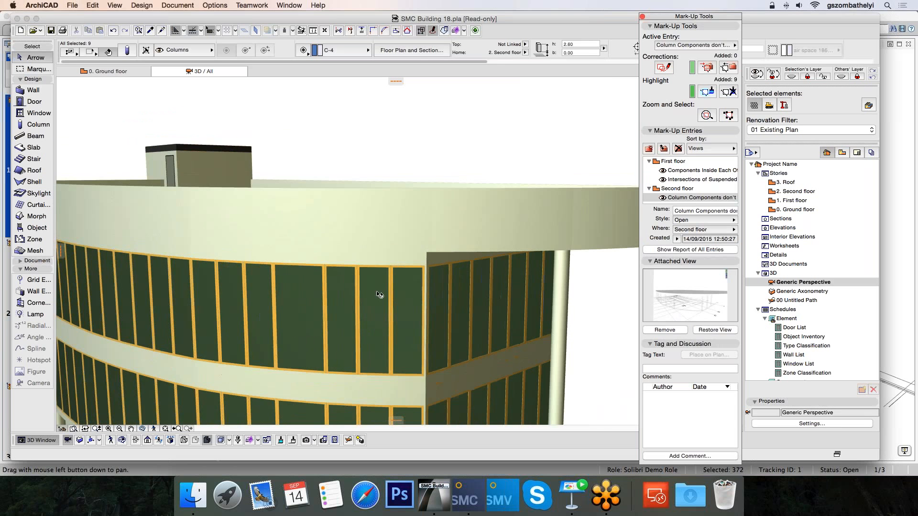
Cut the 3D model with a vertical cutting plane through the building to expose the highlighted columns, and finalize the cut.
shift+middle_drag(62, 321, 391, 328)
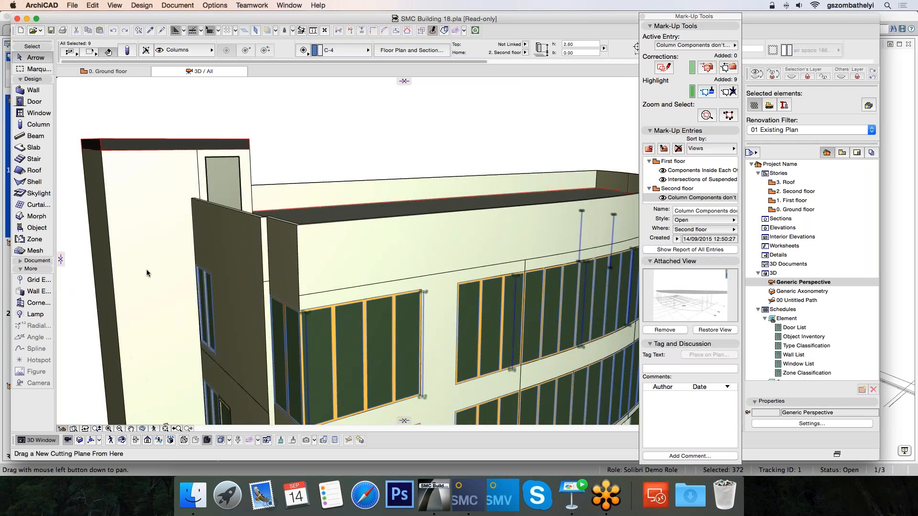
drag(146, 269, 148, 291)
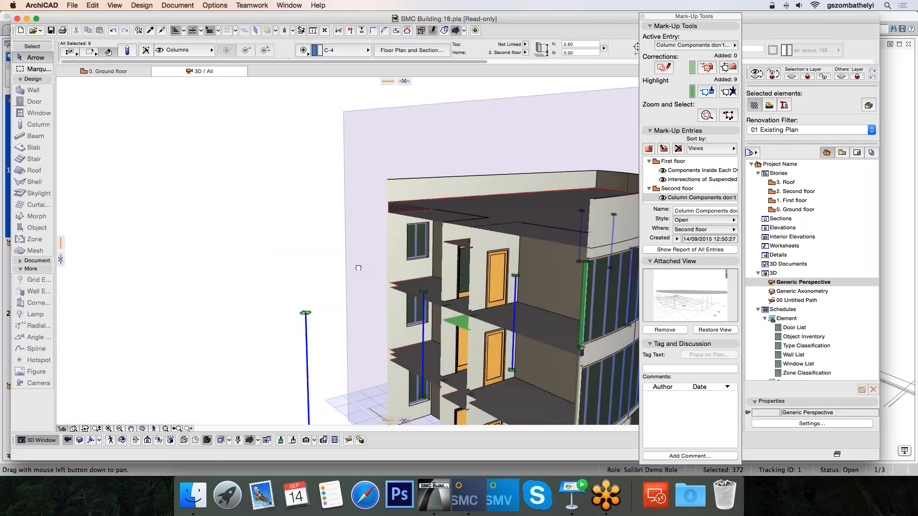
drag(359, 268, 344, 267)
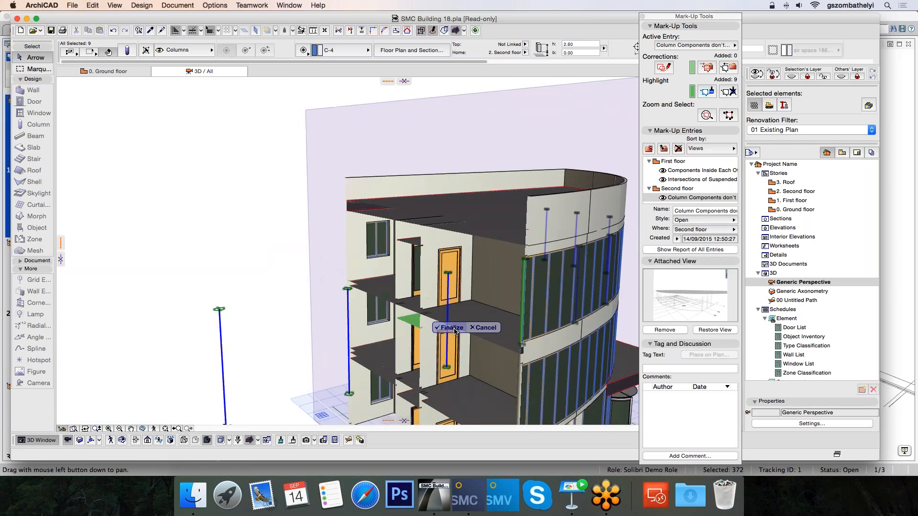
click(451, 328)
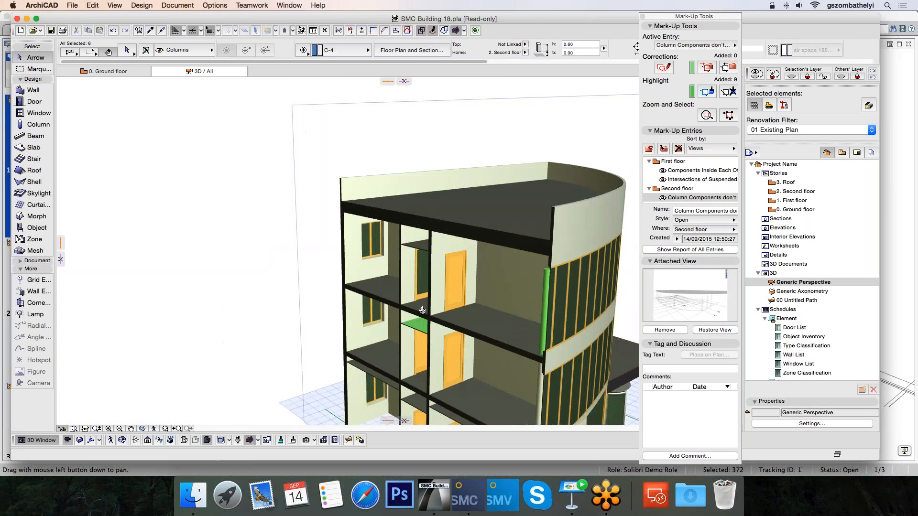
Examine the highlighted second-floor column beside the curved facade and its connection to the slab above.
drag(423, 309, 265, 329)
scroll(467, 299, up, 5)
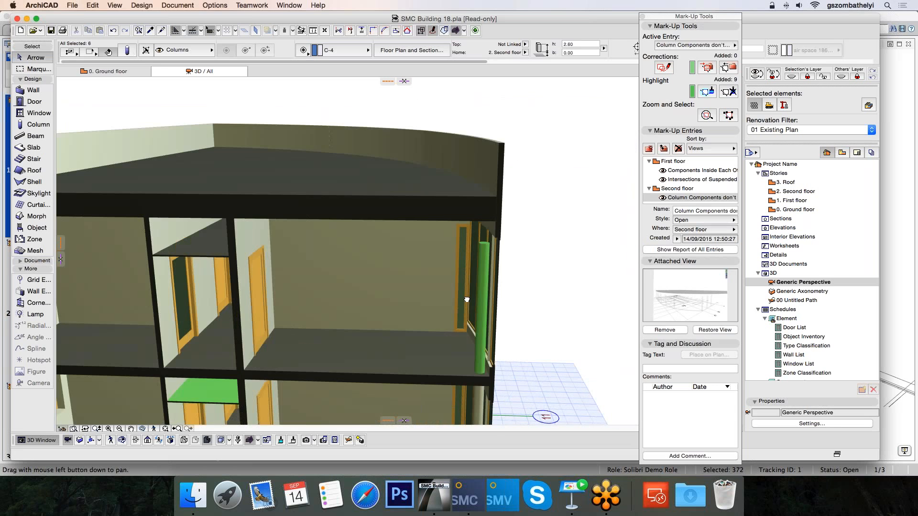
scroll(466, 300, up, 3)
shift+middle_drag(427, 302, 412, 319)
click(390, 323)
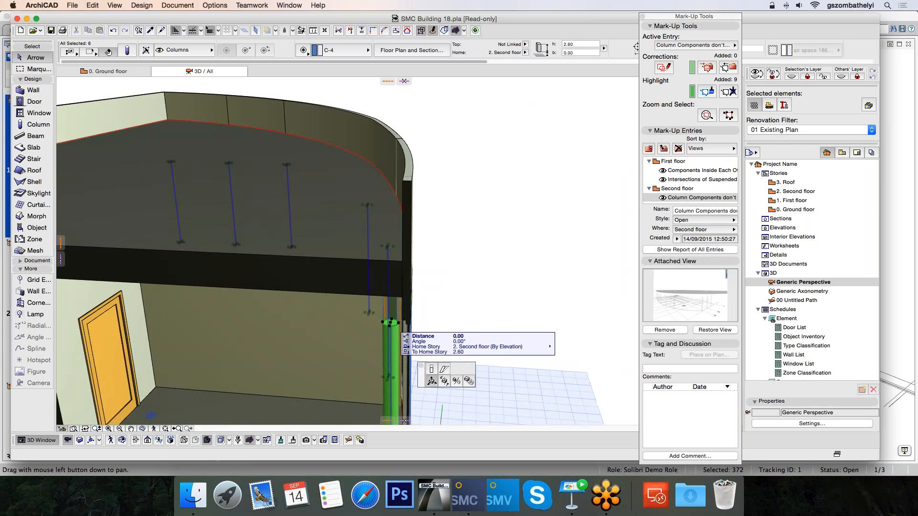
click(432, 381)
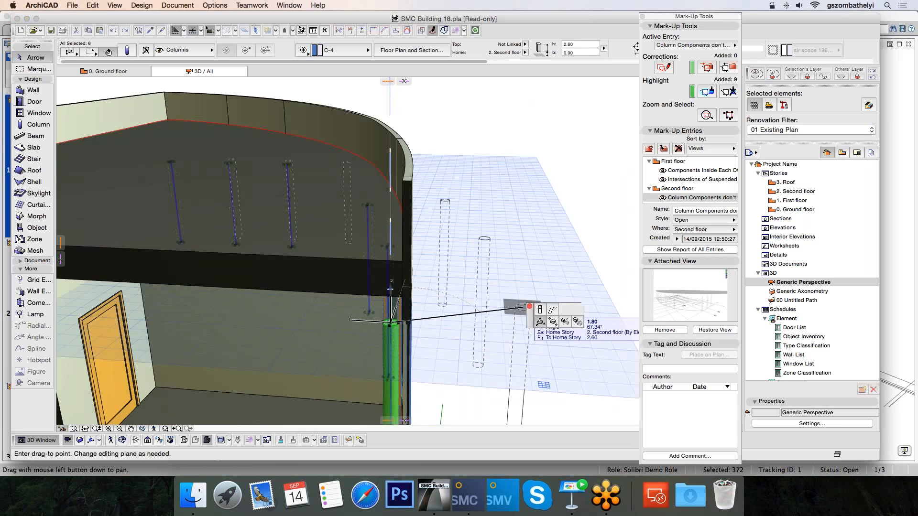
mouse_move(390, 289)
shift+middle_down()
mouse_move(383, 298)
mouse_move(342, 285)
mouse_move(340, 306)
mouse_move(328, 303)
shift+middle_up()
key(Escape)
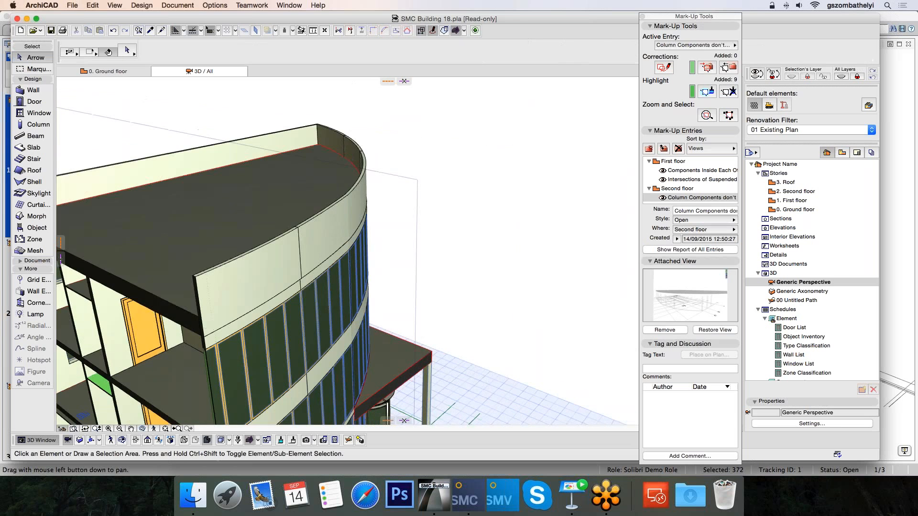
Change the style of the Second floor column components mark-up entry to Closed.
shift+middle_drag(427, 273, 458, 251)
scroll(459, 250, down, 5)
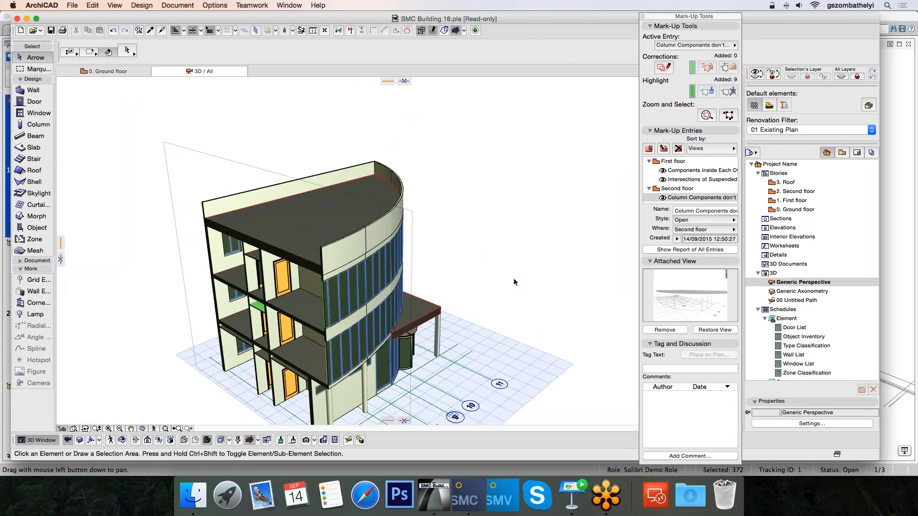
click(689, 222)
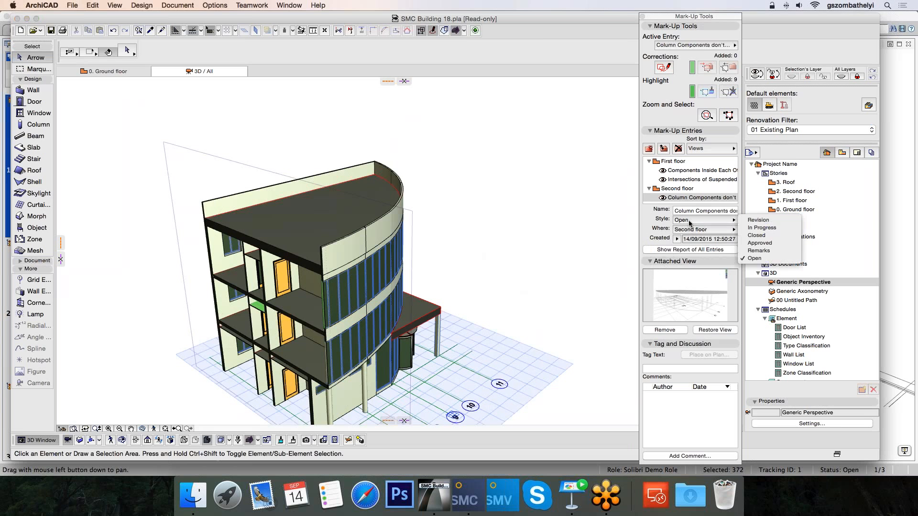
click(762, 236)
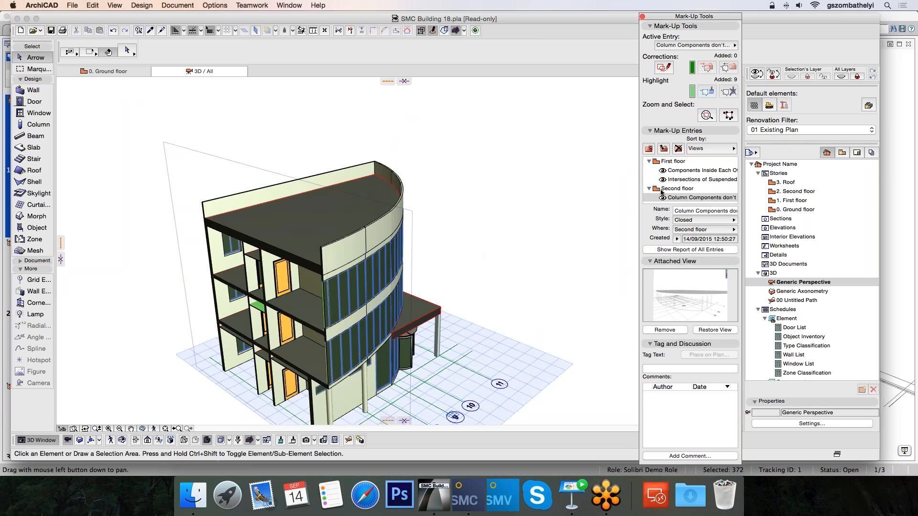
Export the selected column mark-up entry as a BCF file named Reply in the Desktop folder, using external IFC IDs where available.
click(664, 149)
click(439, 190)
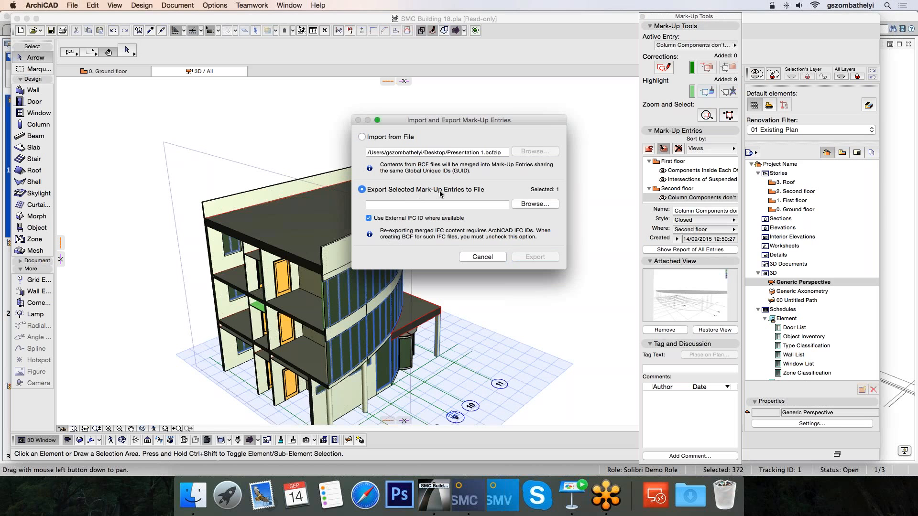
click(537, 206)
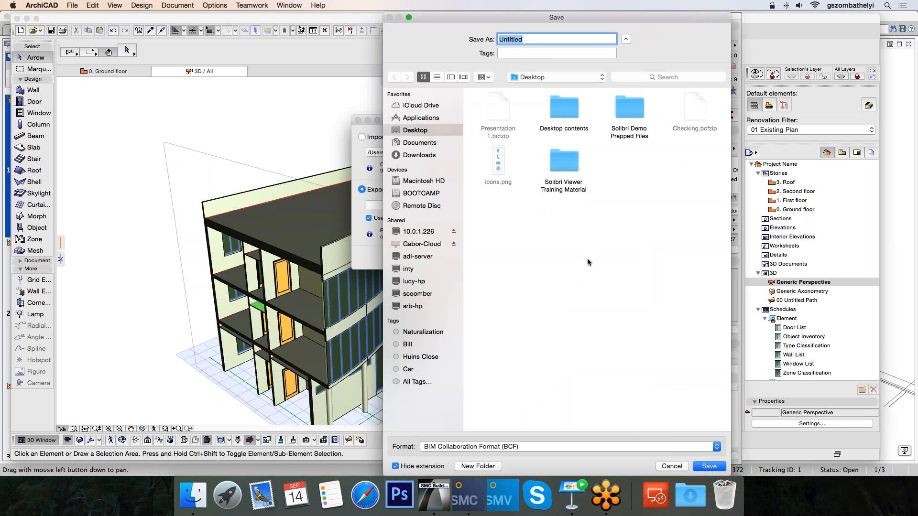
text(Reply)
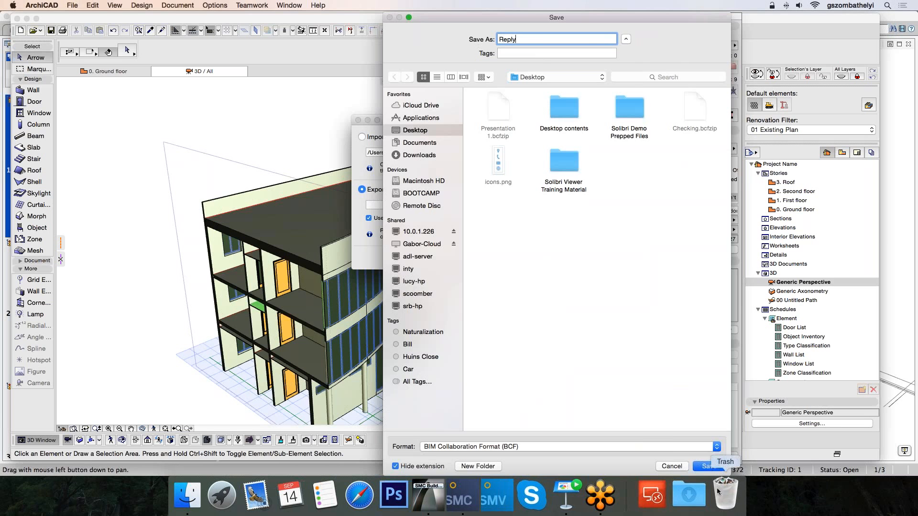
key(Return)
click(540, 258)
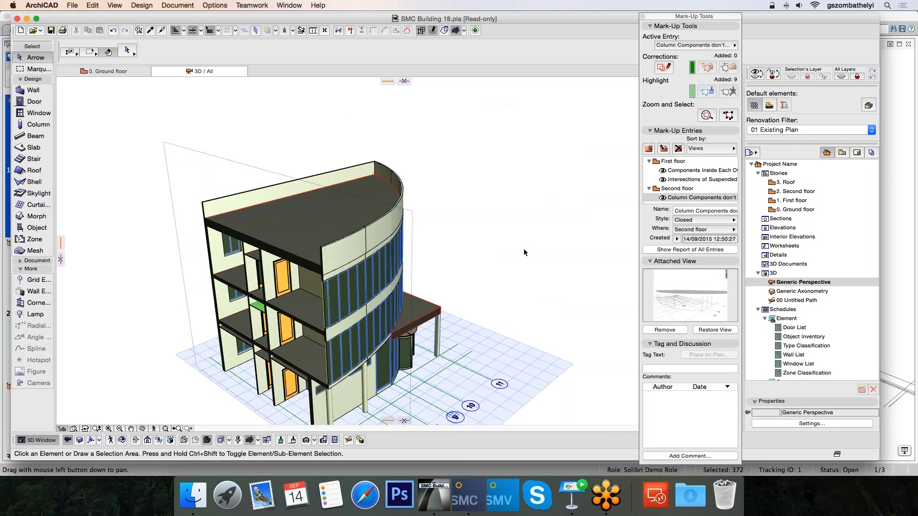
Switch to Solibri Model Checker and examine the suspended ceiling intersections issue in 3D from several angles.
click(464, 496)
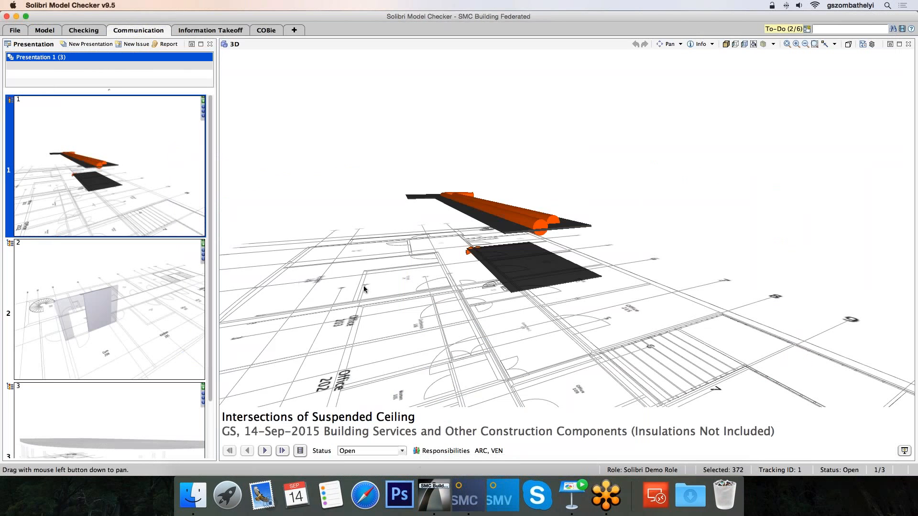
scroll(360, 278, down, 5)
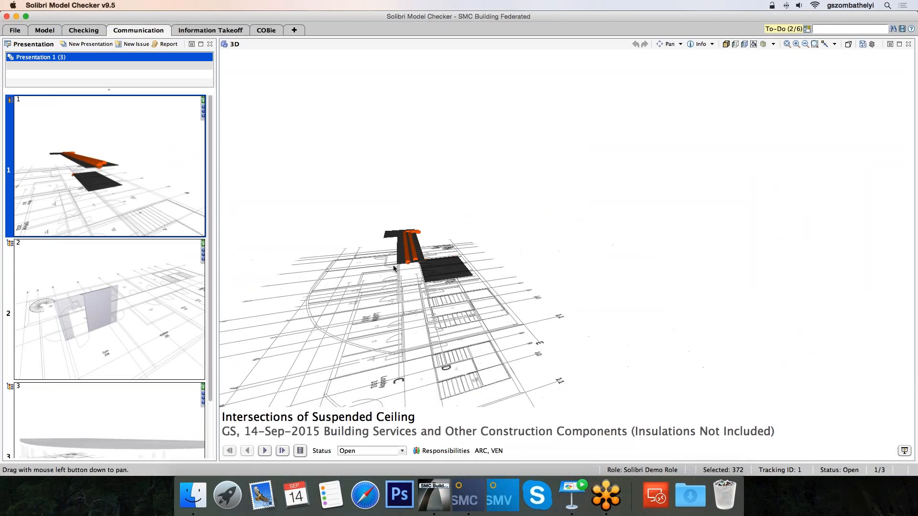
middle_drag(372, 290, 420, 287)
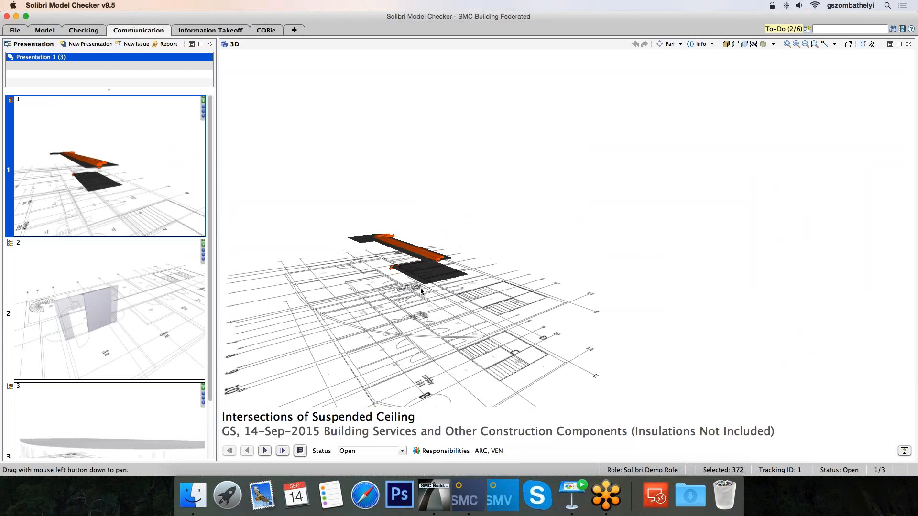
middle_drag(322, 252, 329, 252)
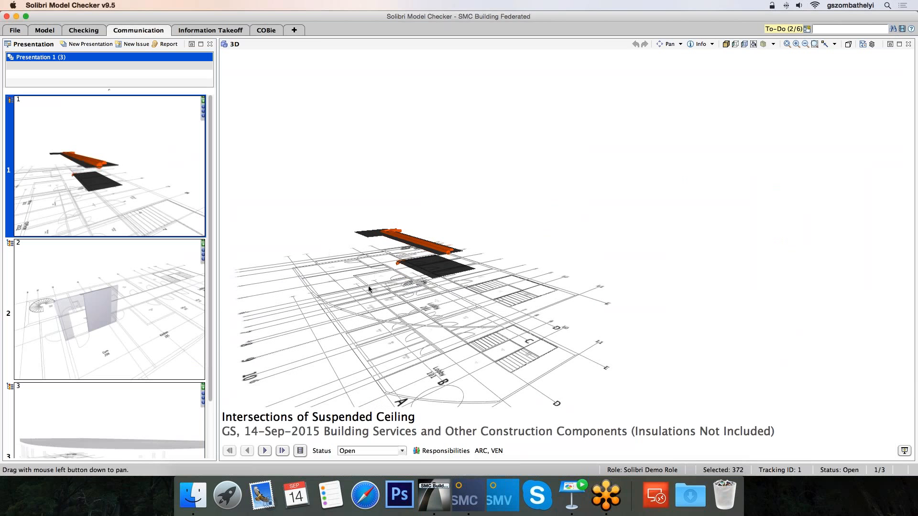
middle_drag(361, 295, 383, 297)
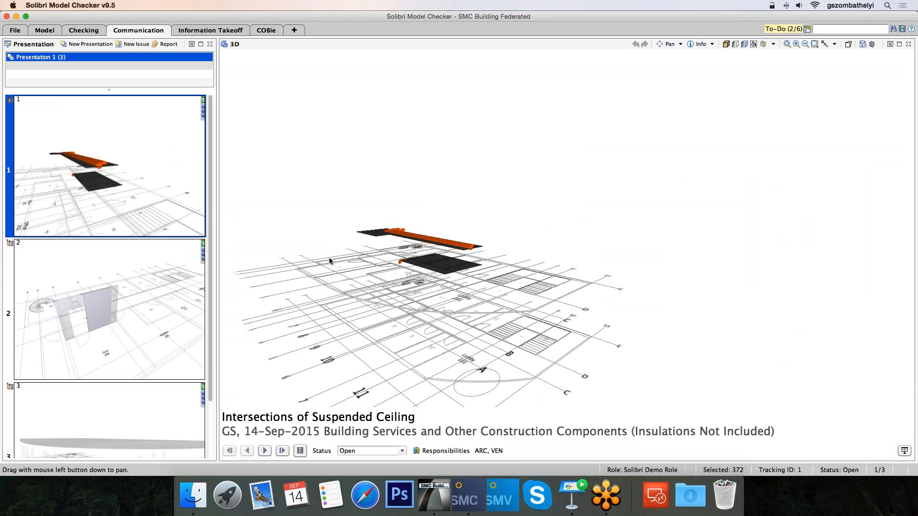
drag(312, 234, 323, 242)
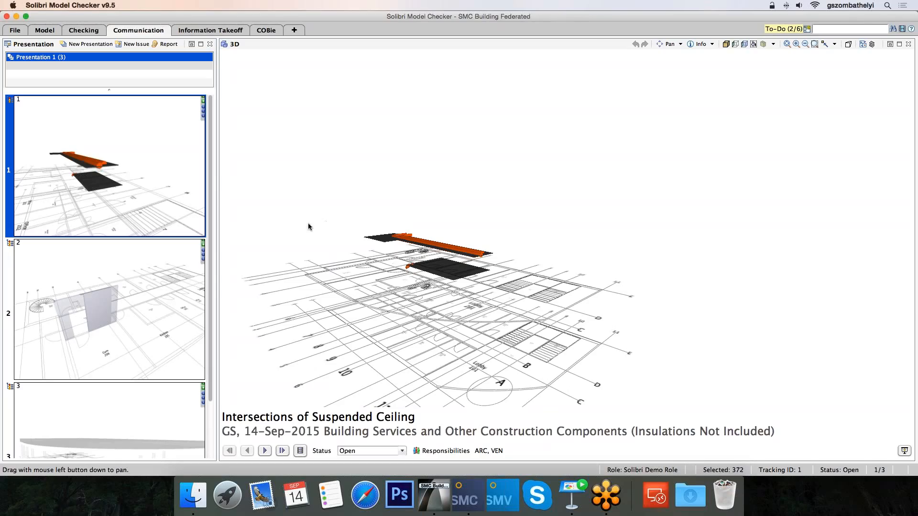
Go to the information takeoff workspace and show the whole building in the 3D view.
click(222, 31)
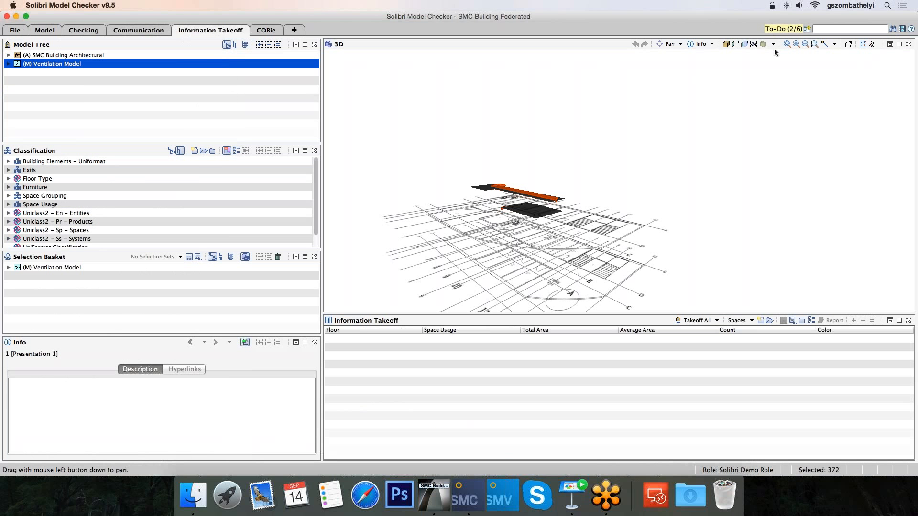
click(727, 44)
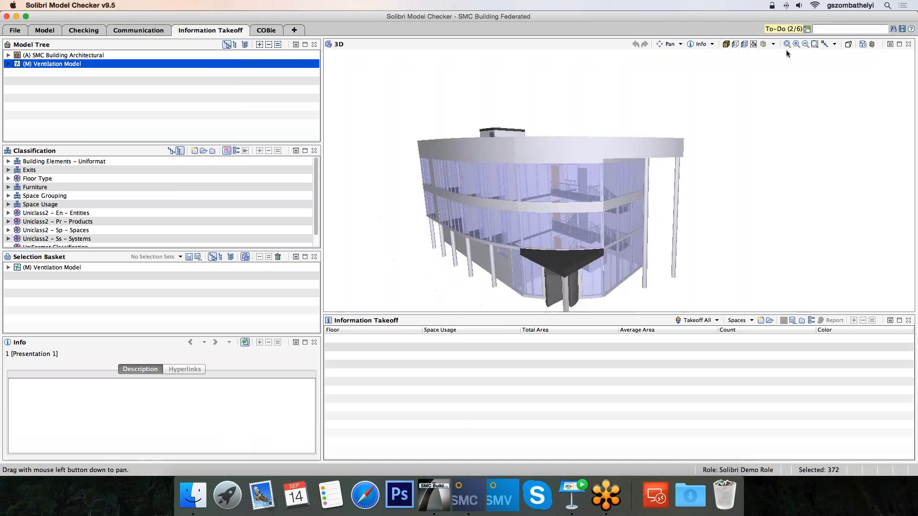
click(826, 45)
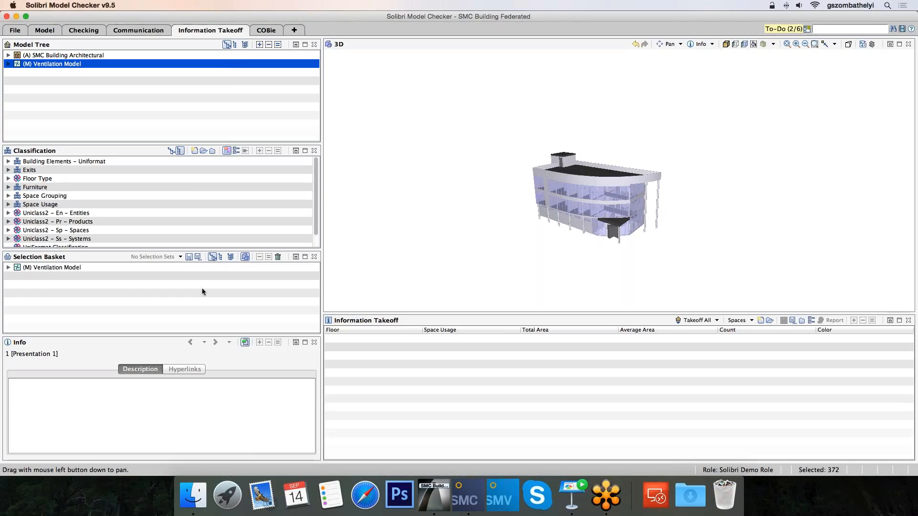
Review the Space Usage, Space Grouping and Exits classifications and their components in 3D.
click(40, 204)
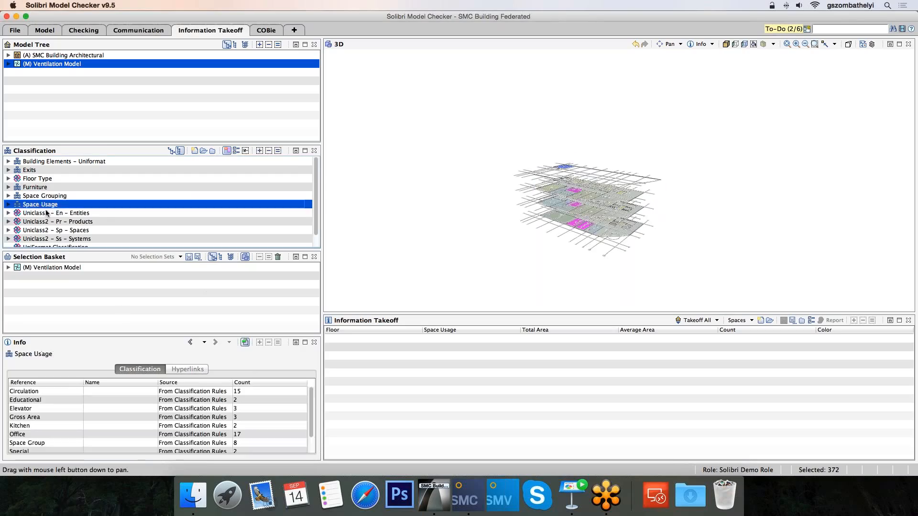
click(48, 199)
click(46, 205)
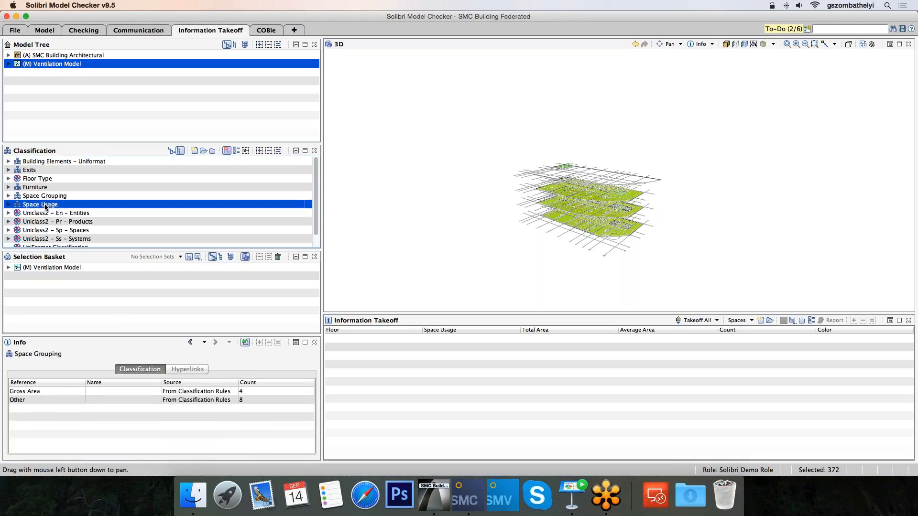
click(30, 171)
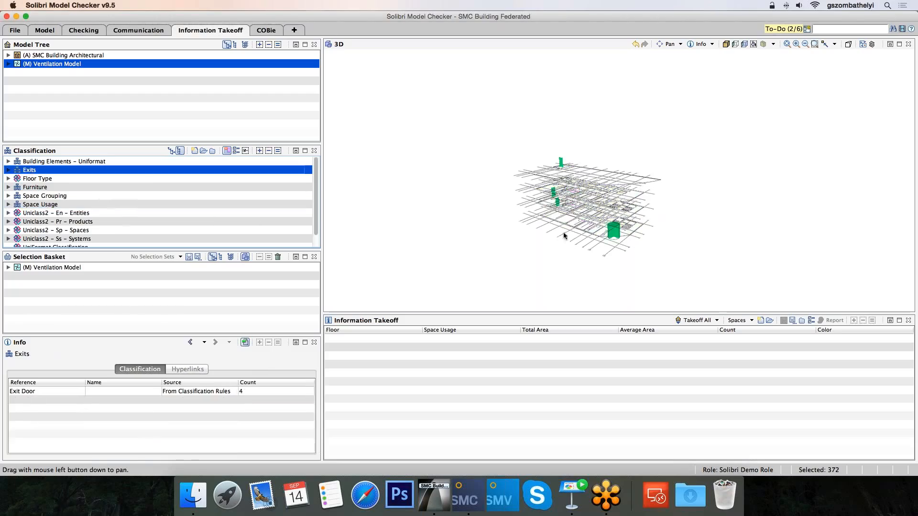
right_drag(563, 231, 678, 229)
Display the Building Elements – Uniformat classification and take off all components with the Building Element Quantities definition.
click(56, 166)
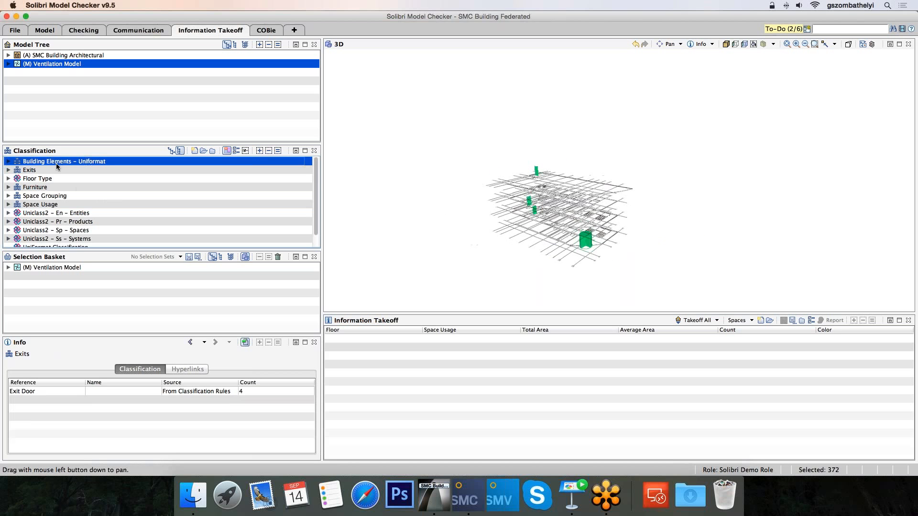
click(752, 324)
click(756, 334)
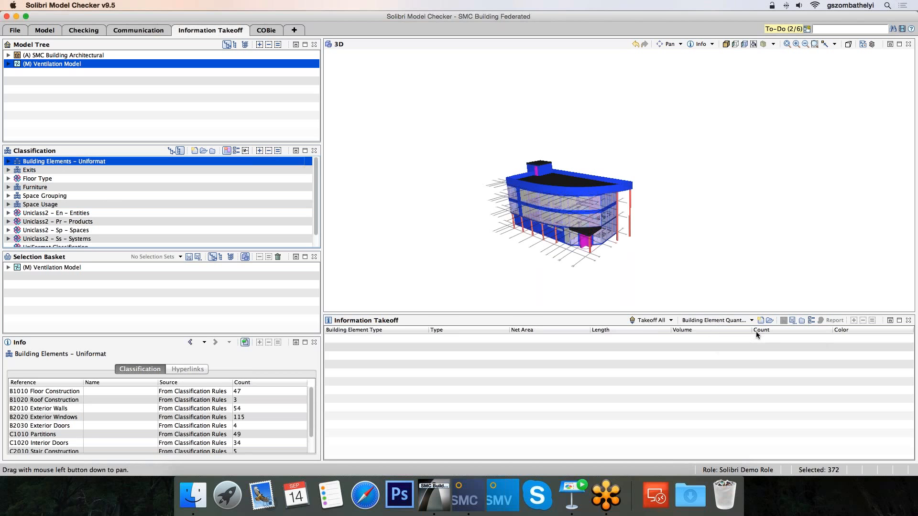
click(651, 320)
click(664, 427)
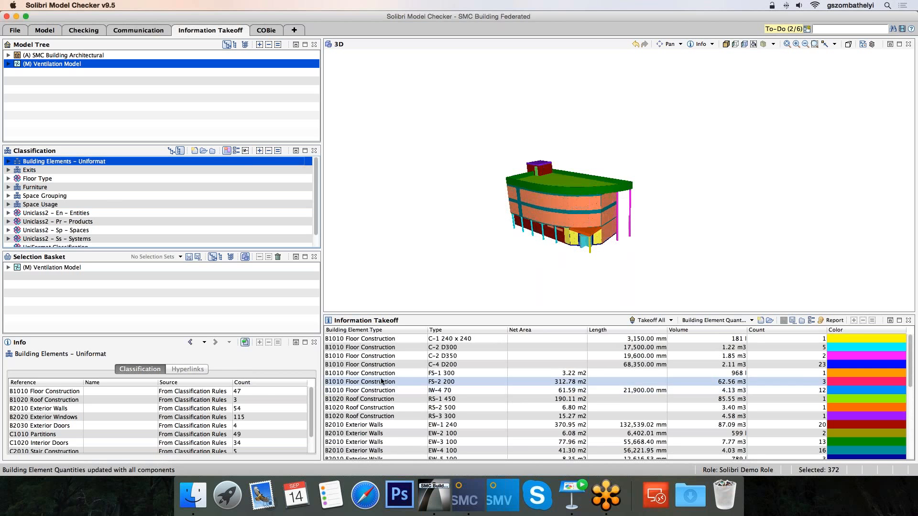
Isolate the EW-1 240 exterior walls from the takeoff results in 3D and examine them.
scroll(382, 381, down, 3)
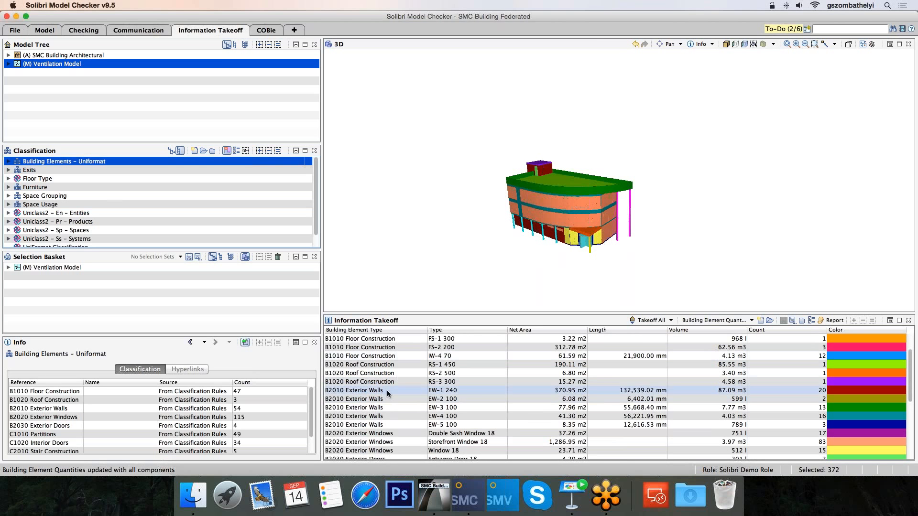
click(549, 391)
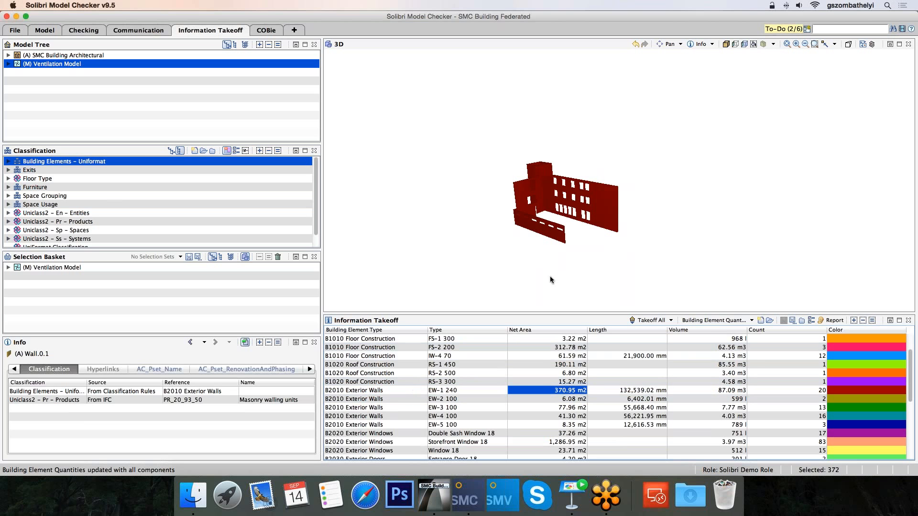
mouse_move(575, 262)
mouse_down()
mouse_move(499, 276)
mouse_move(735, 273)
mouse_move(627, 244)
mouse_move(532, 252)
mouse_move(609, 252)
mouse_move(568, 248)
mouse_up()
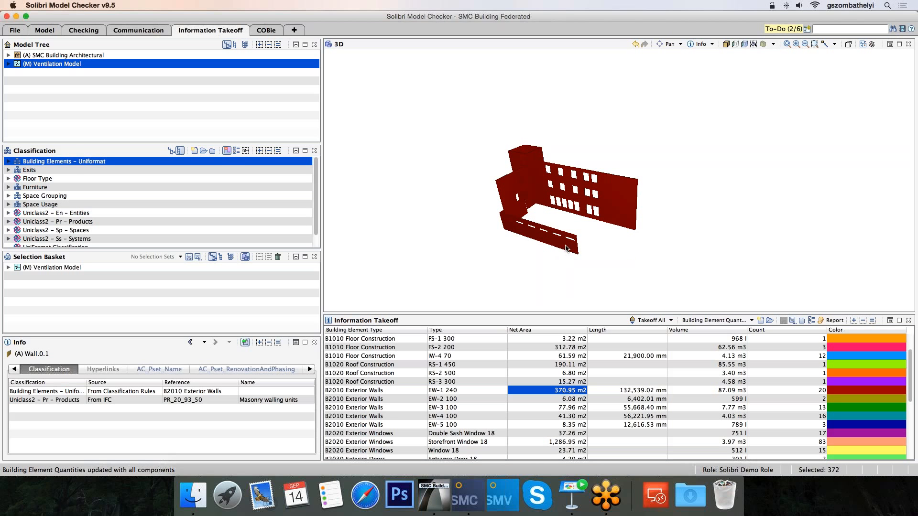
mouse_move(566, 248)
click(571, 494)
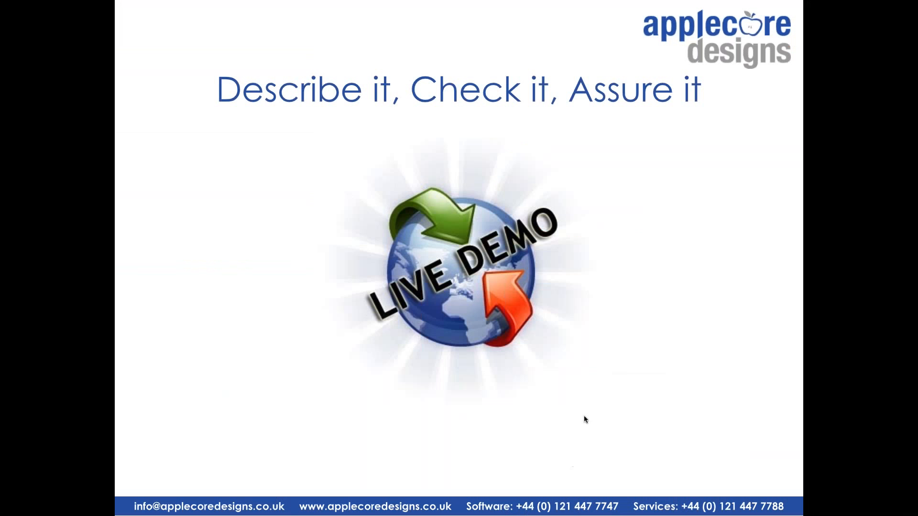
click(583, 415)
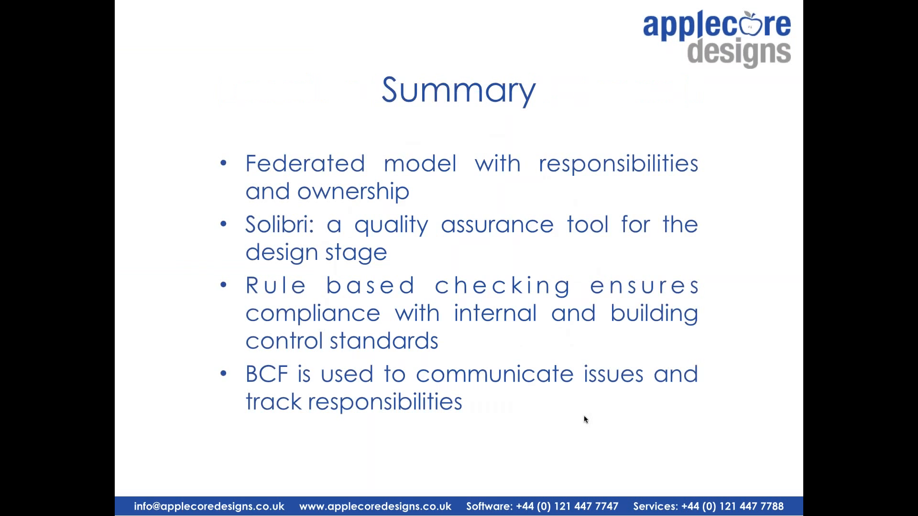